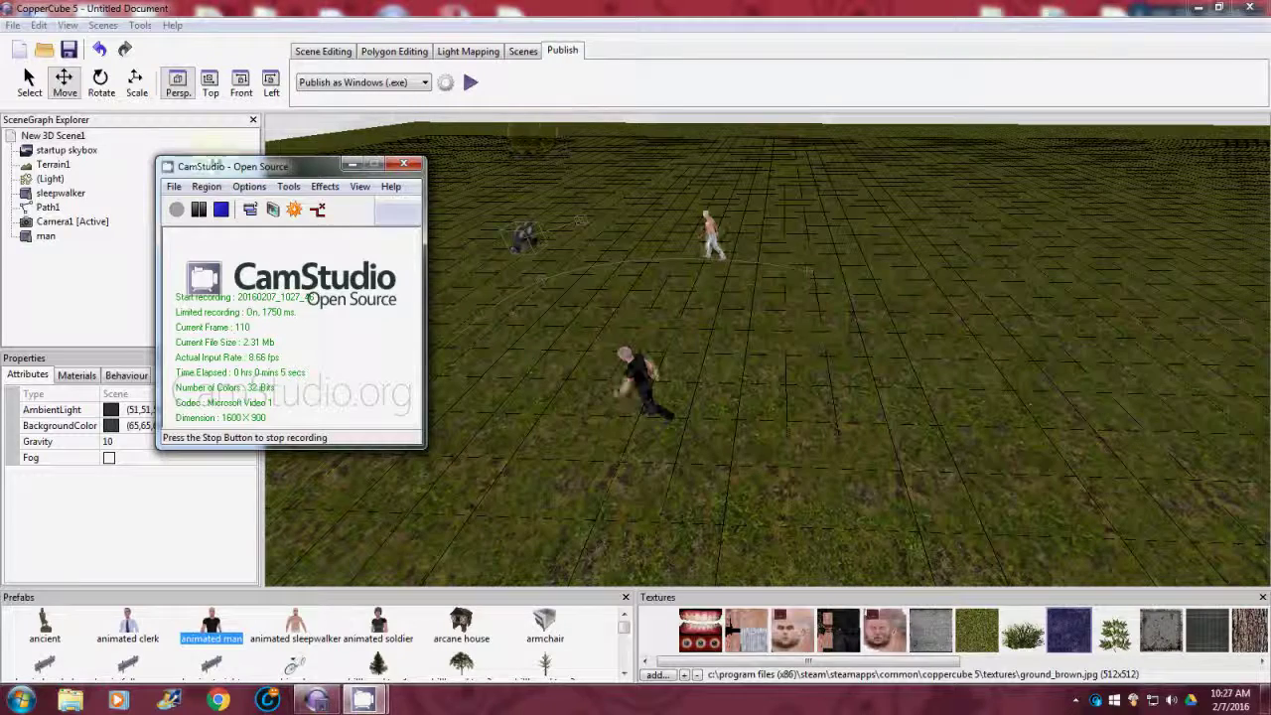
Create a new path in the scene and move it along the Z axis to about 67.2
click(688, 12)
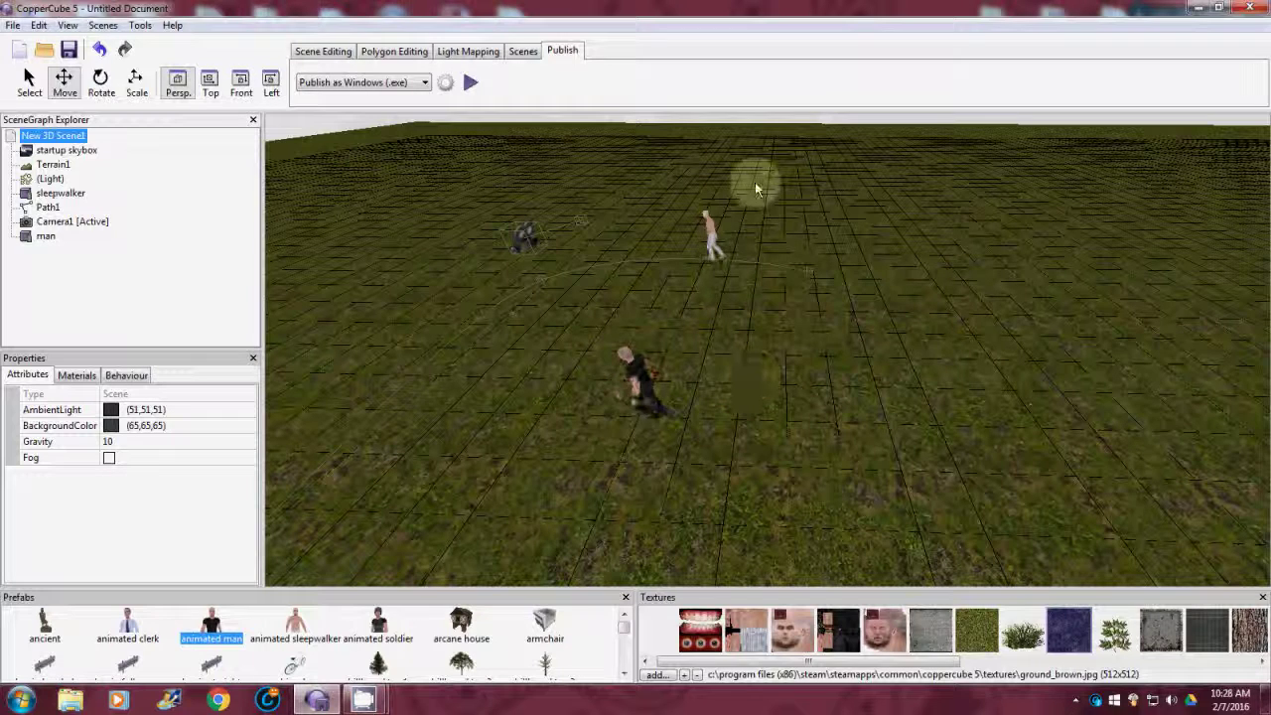
click(326, 51)
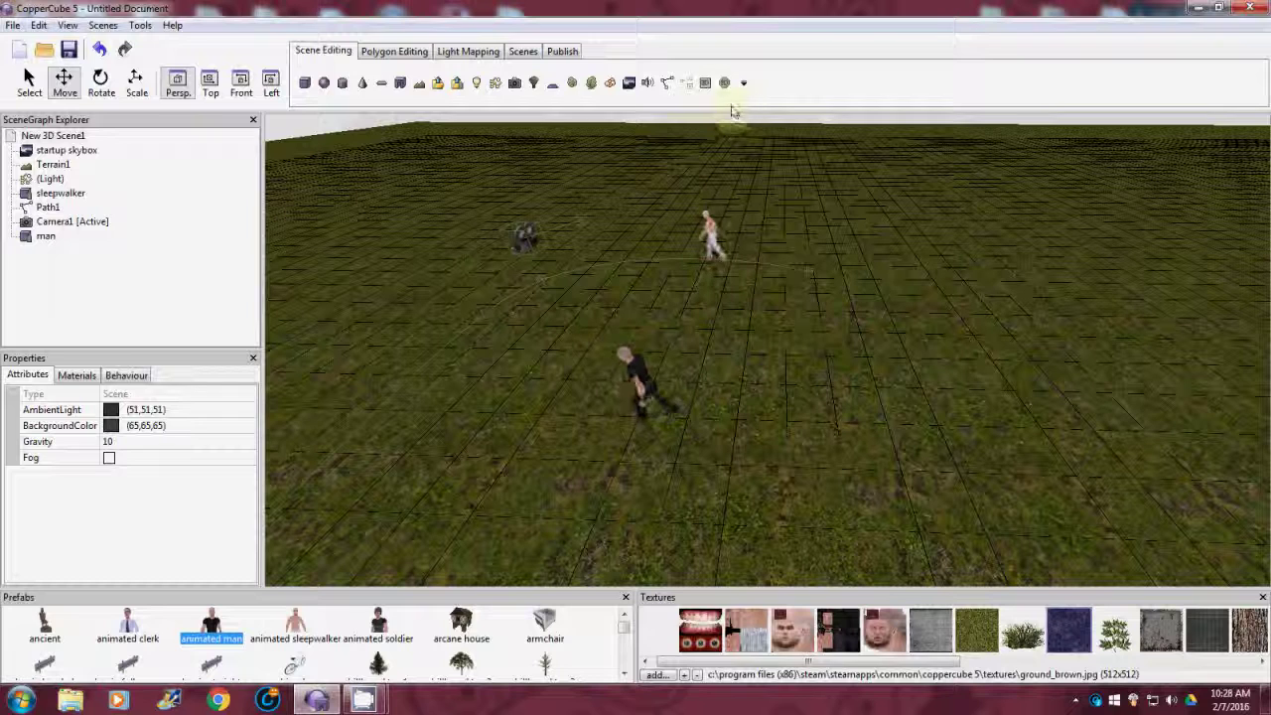
click(666, 88)
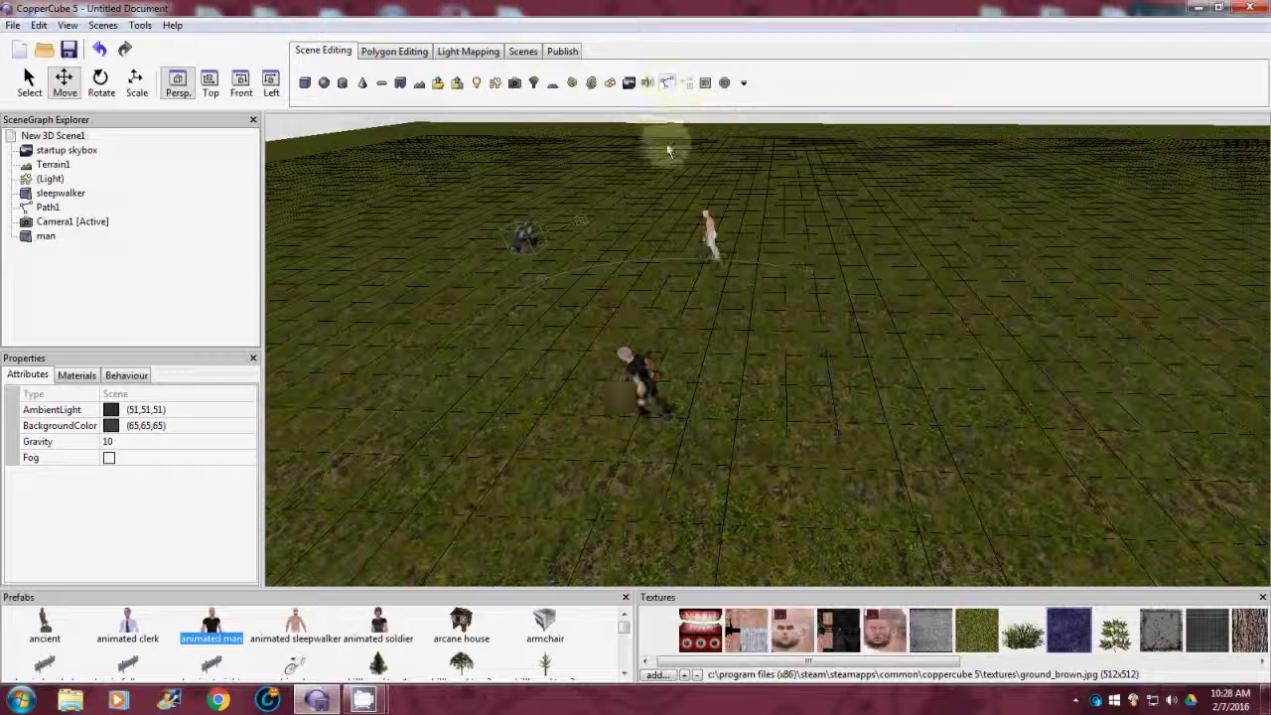
click(666, 87)
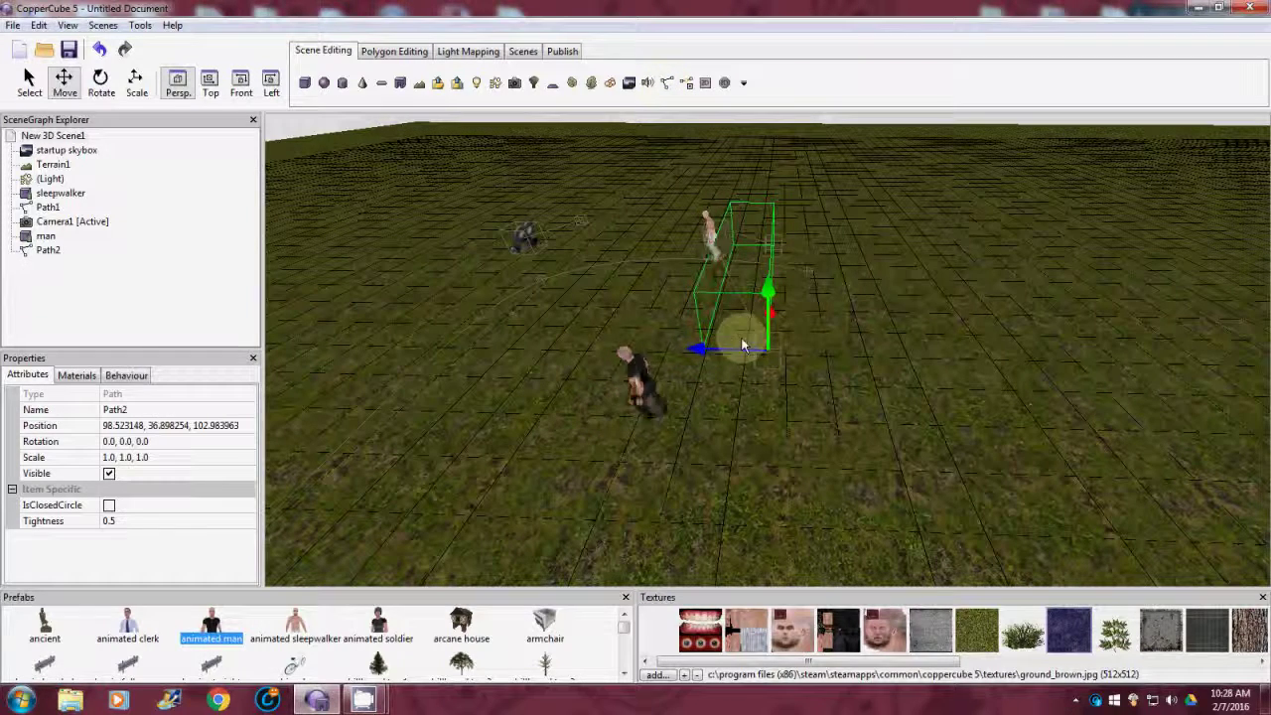
drag(699, 355, 924, 345)
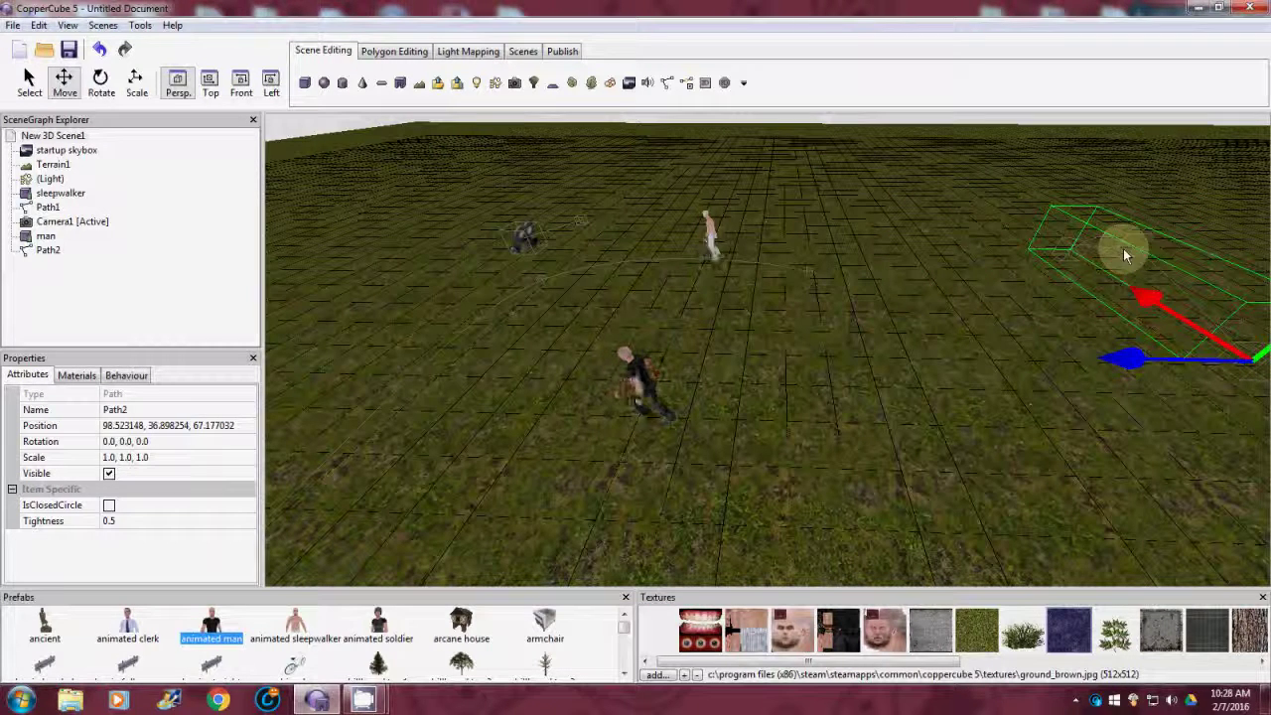
Raise one node of the new path slightly above its current height
drag(1128, 252, 1192, 152)
right_drag(1069, 411, 1041, 411)
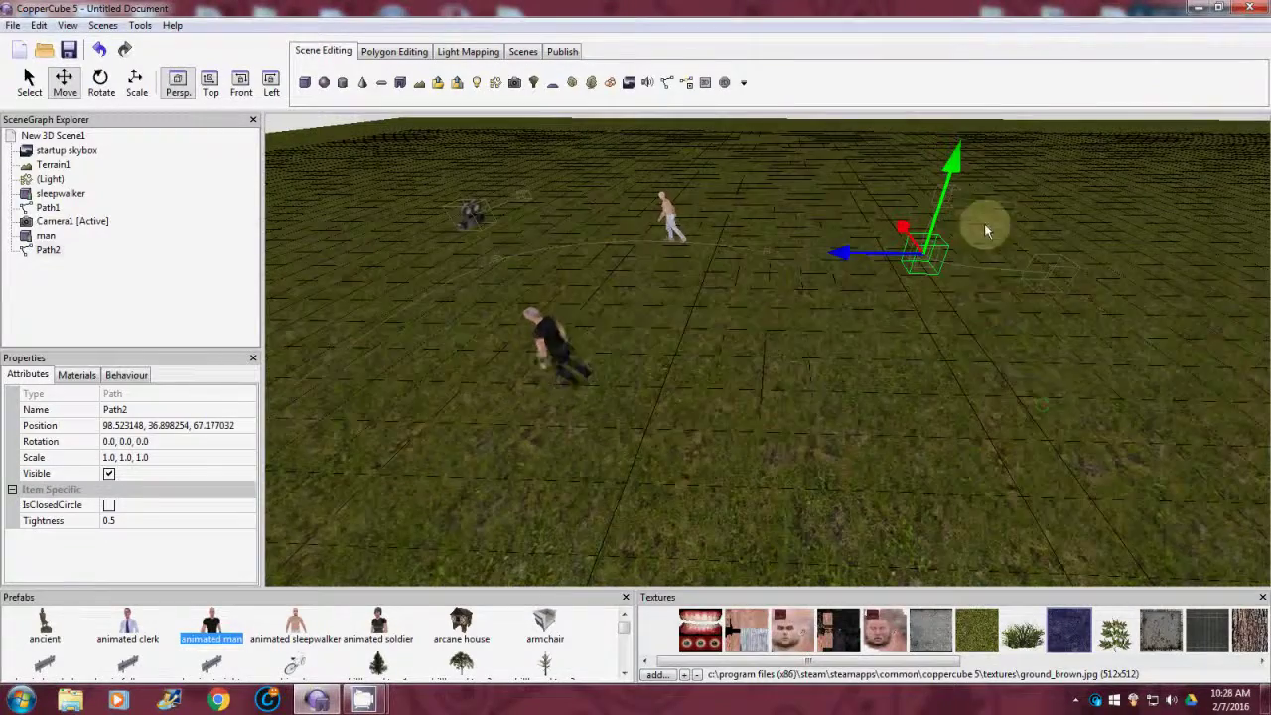
drag(956, 162, 963, 154)
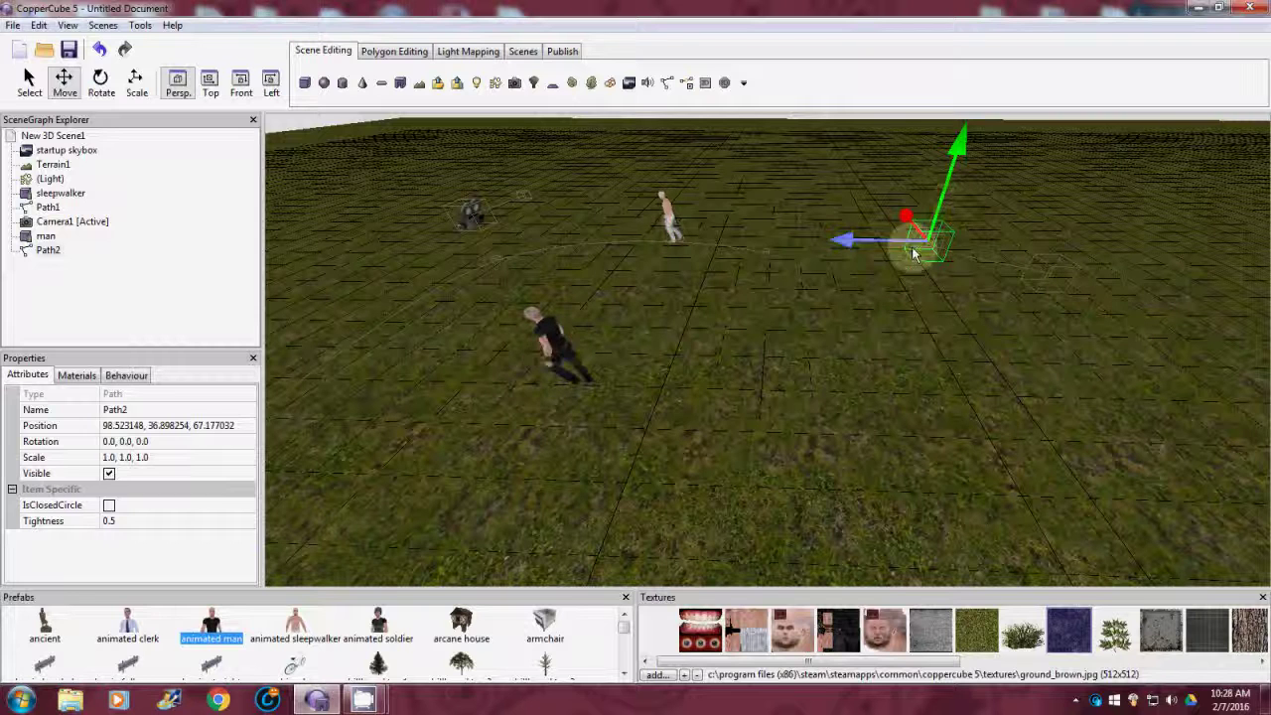
Set Path2's Y position to 0, keeping its X and Z coordinates
double_click(56, 253)
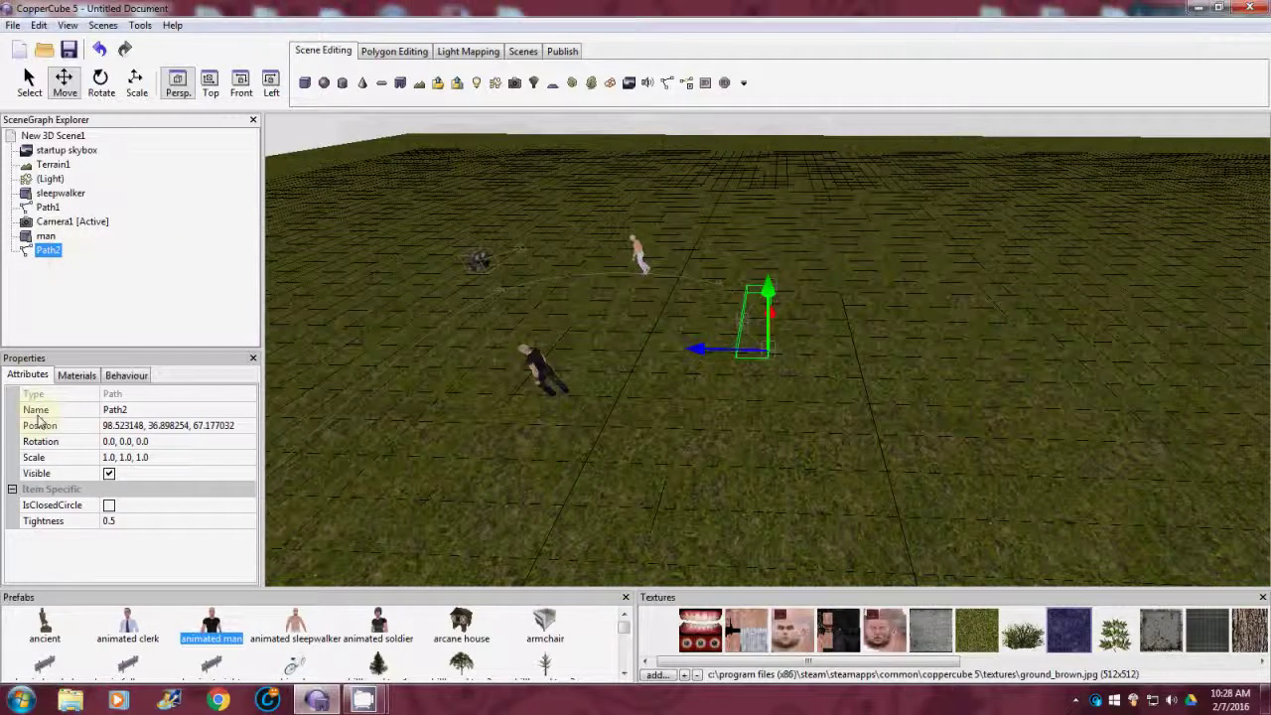
click(189, 427)
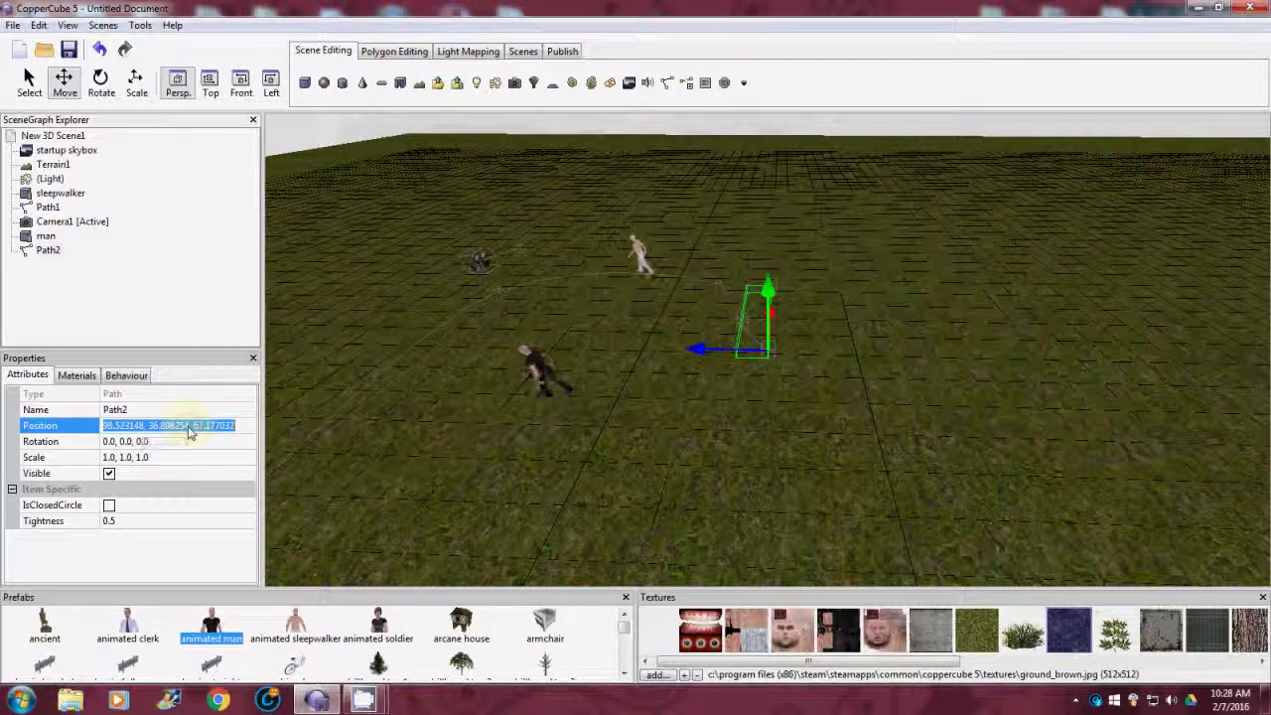
drag(188, 427, 161, 426)
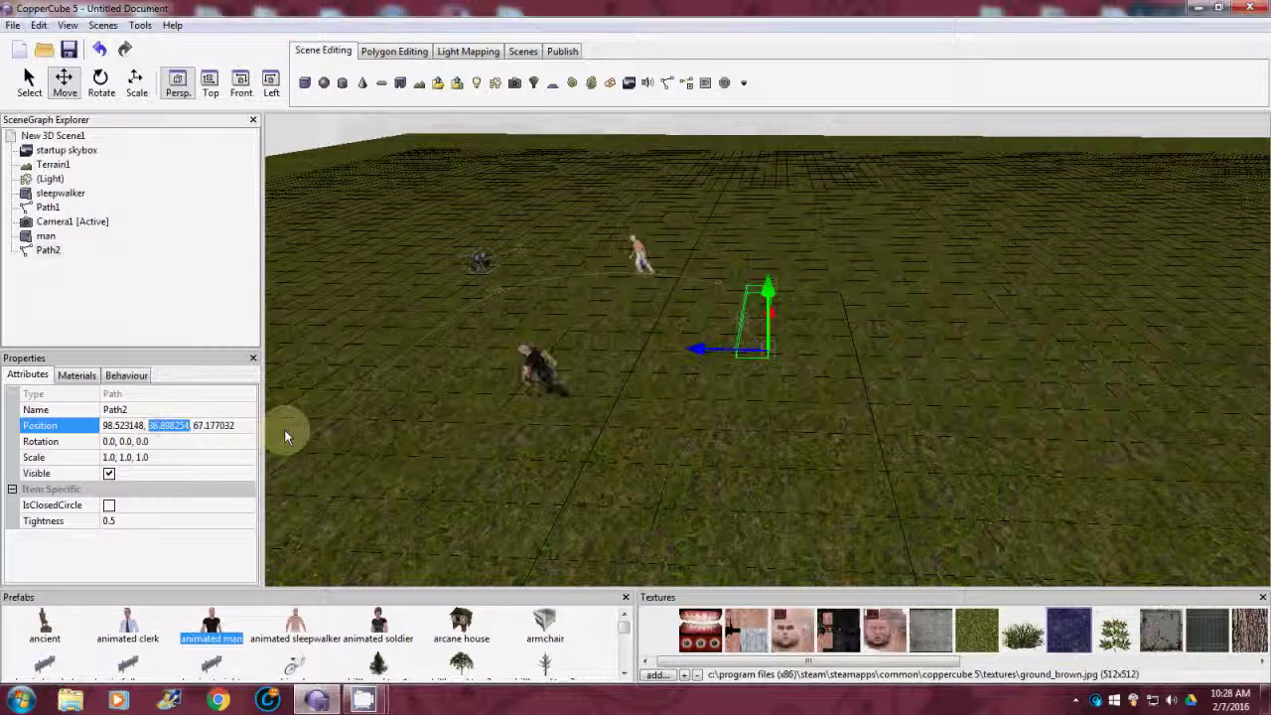
text(0)
key(Return)
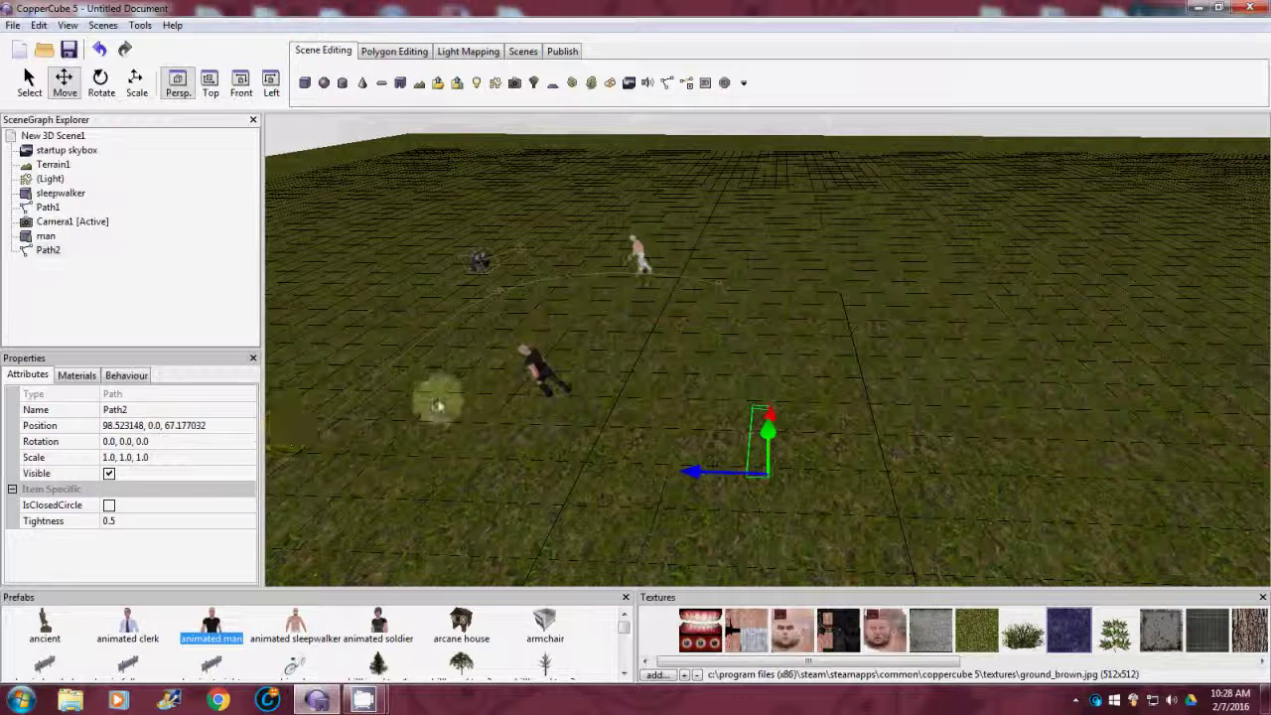
Raise Path2 slightly above the terrain, to a Y position of about 2.33
scroll(851, 453, up, 5)
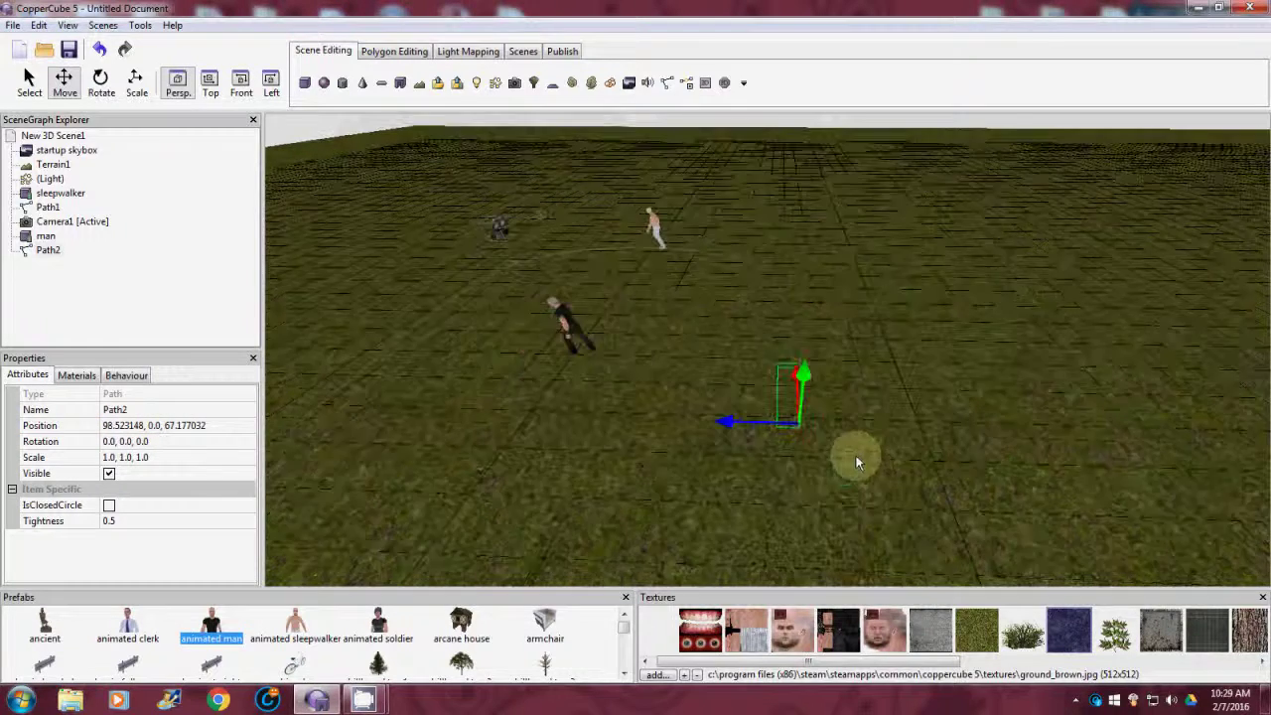
scroll(856, 452, up, 3)
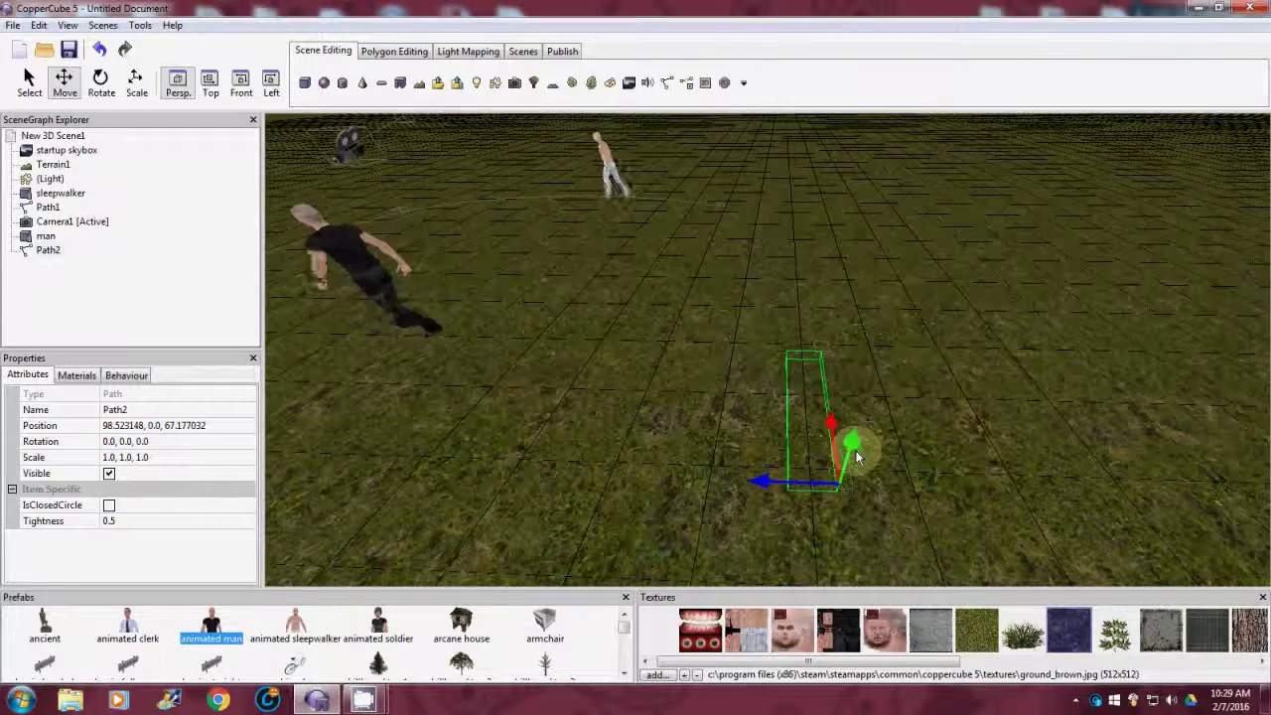
drag(854, 447, 878, 409)
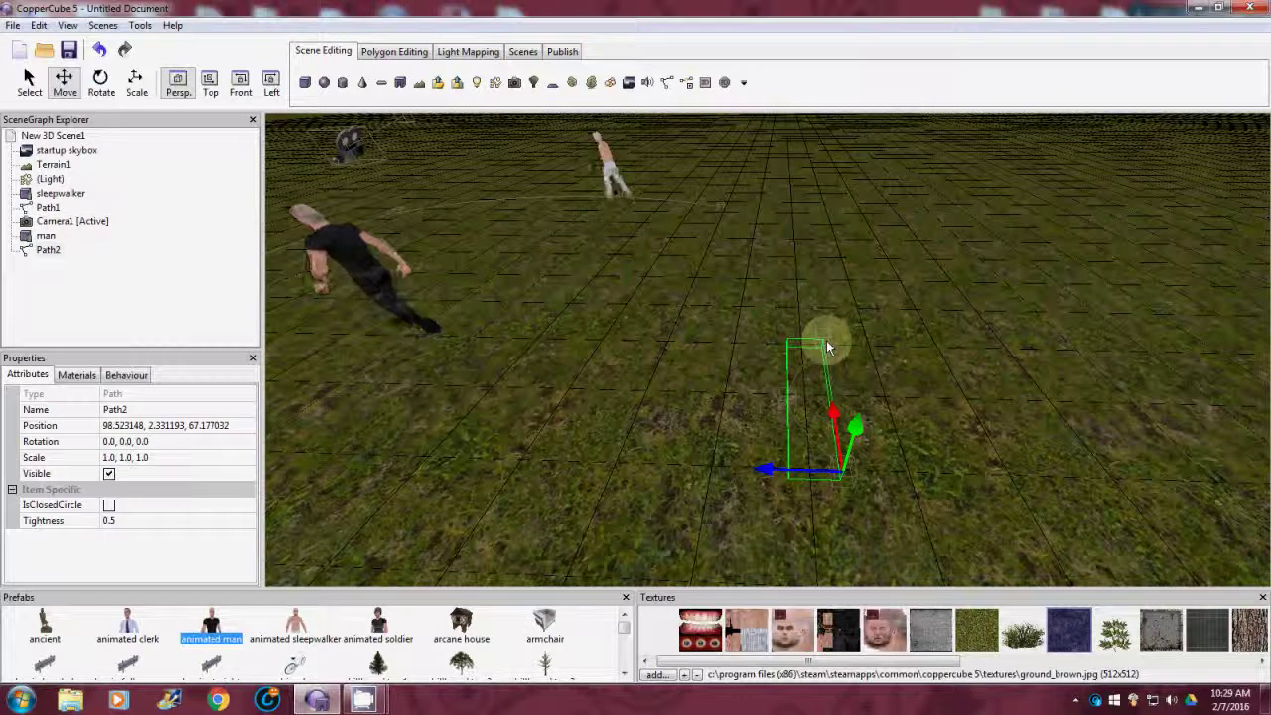
Move Path2's end node farther out to lengthen it, and add another path node offset sideways along the Z axis
drag(826, 339, 898, 204)
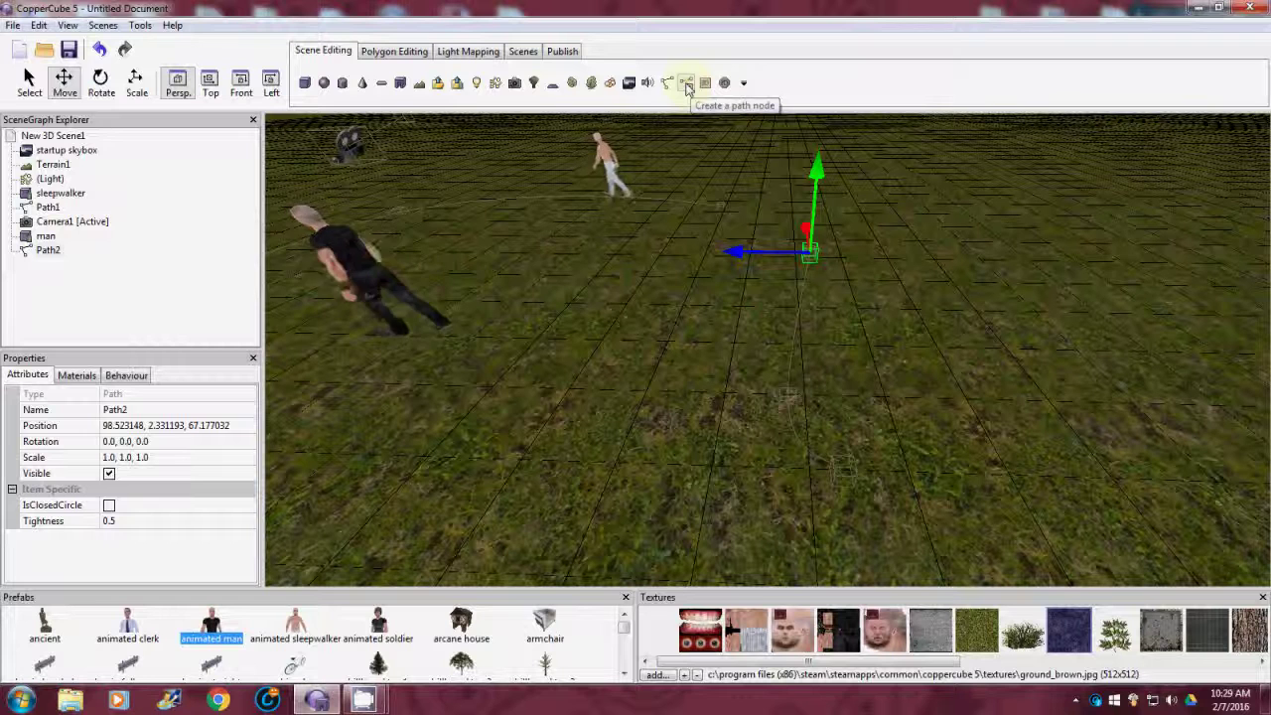
click(687, 85)
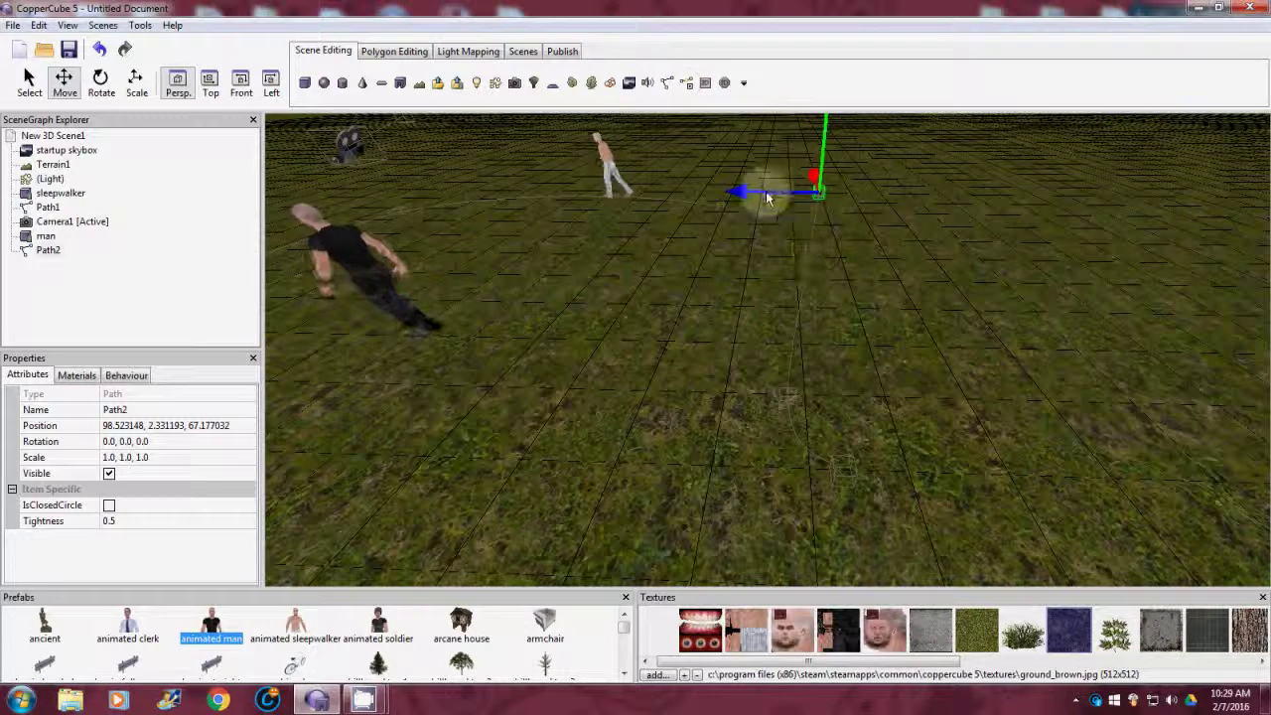
drag(735, 190, 814, 197)
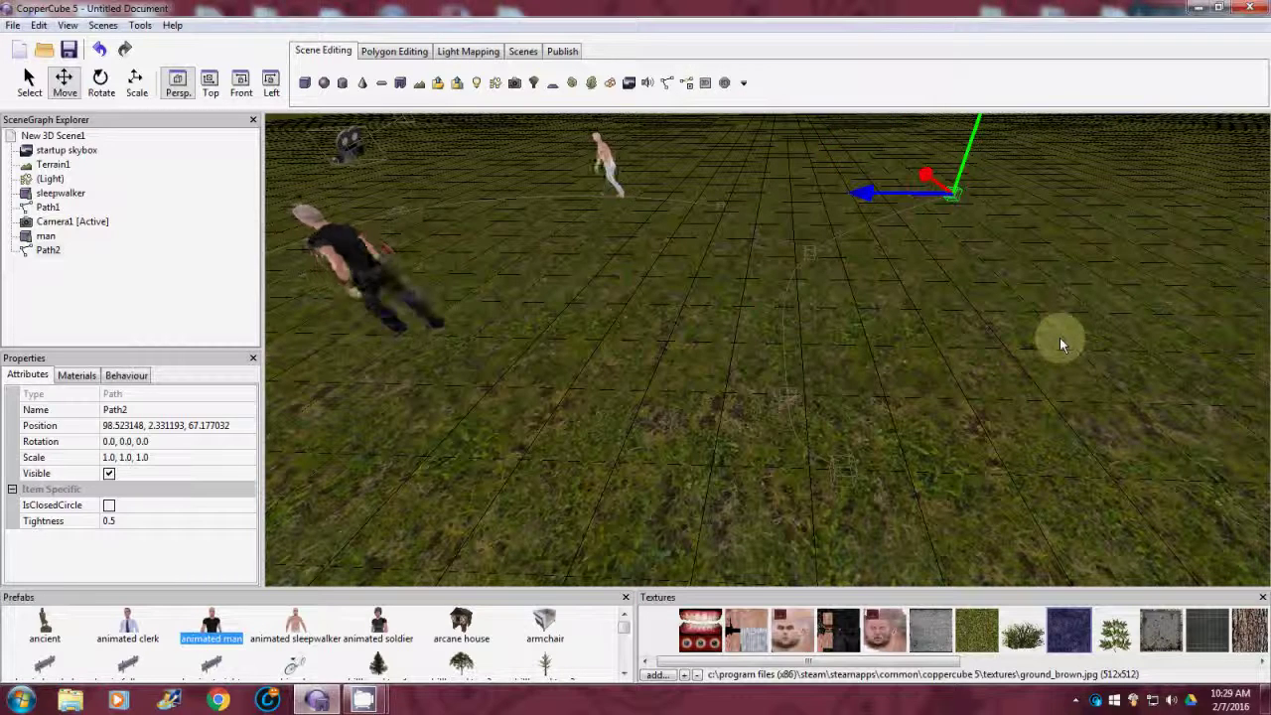
Delete Path2 from the scene
click(50, 250)
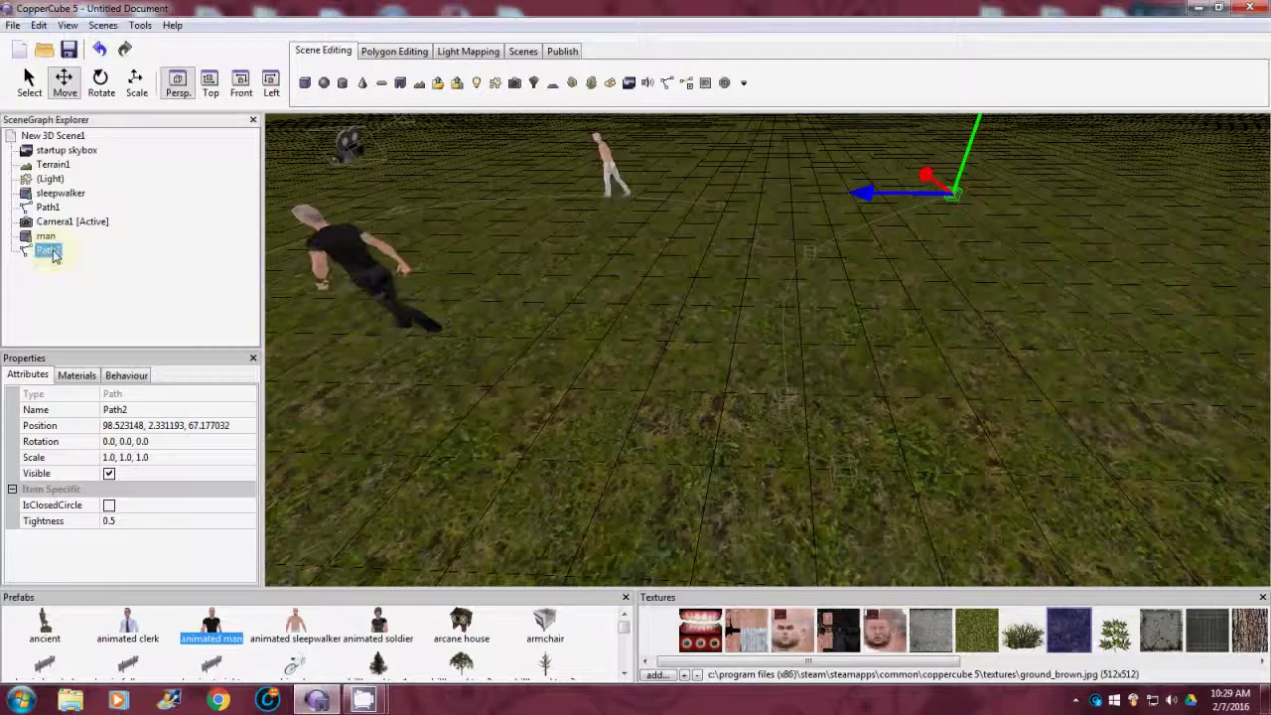
double_click(49, 250)
right_click(52, 251)
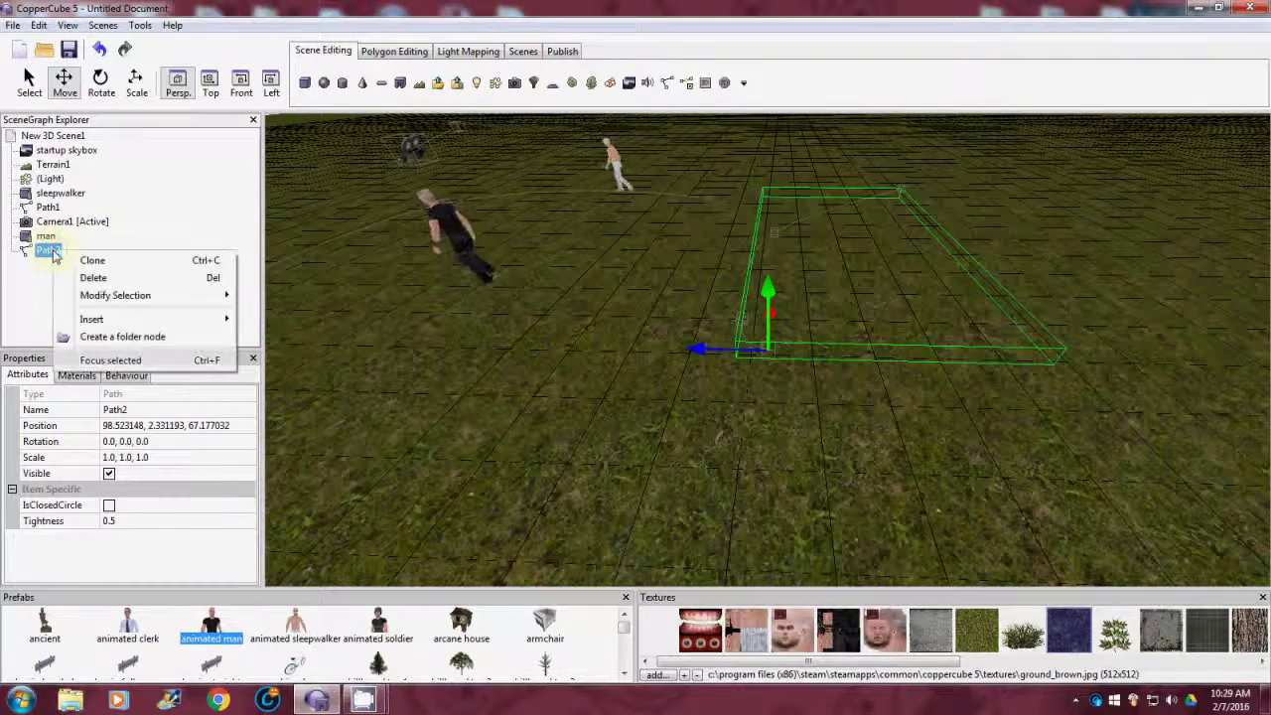
click(85, 276)
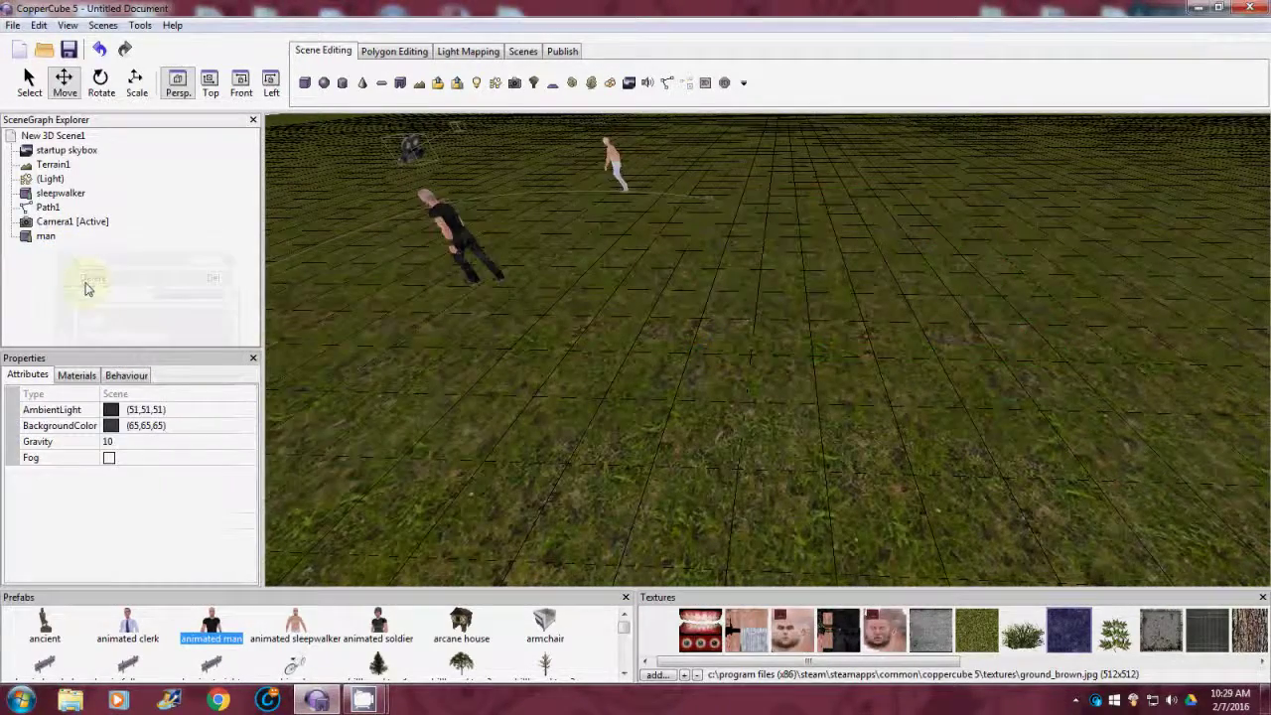
right_drag(751, 454, 887, 495)
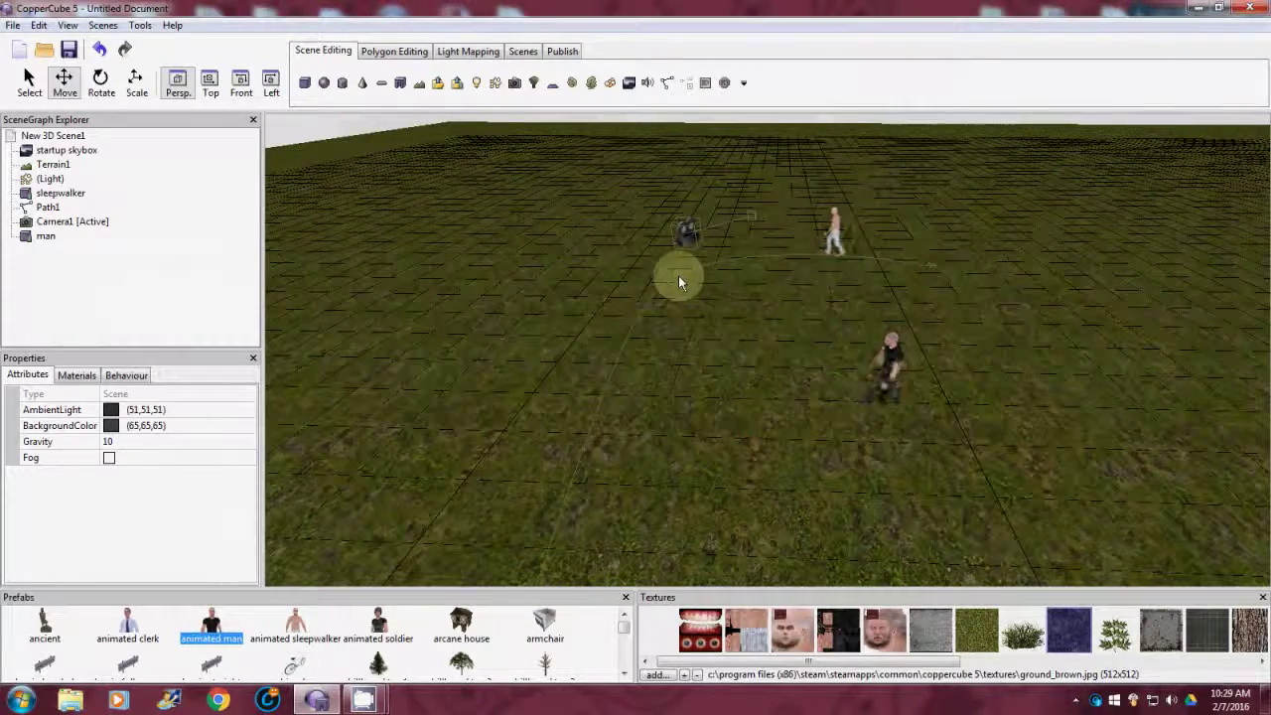
click(558, 213)
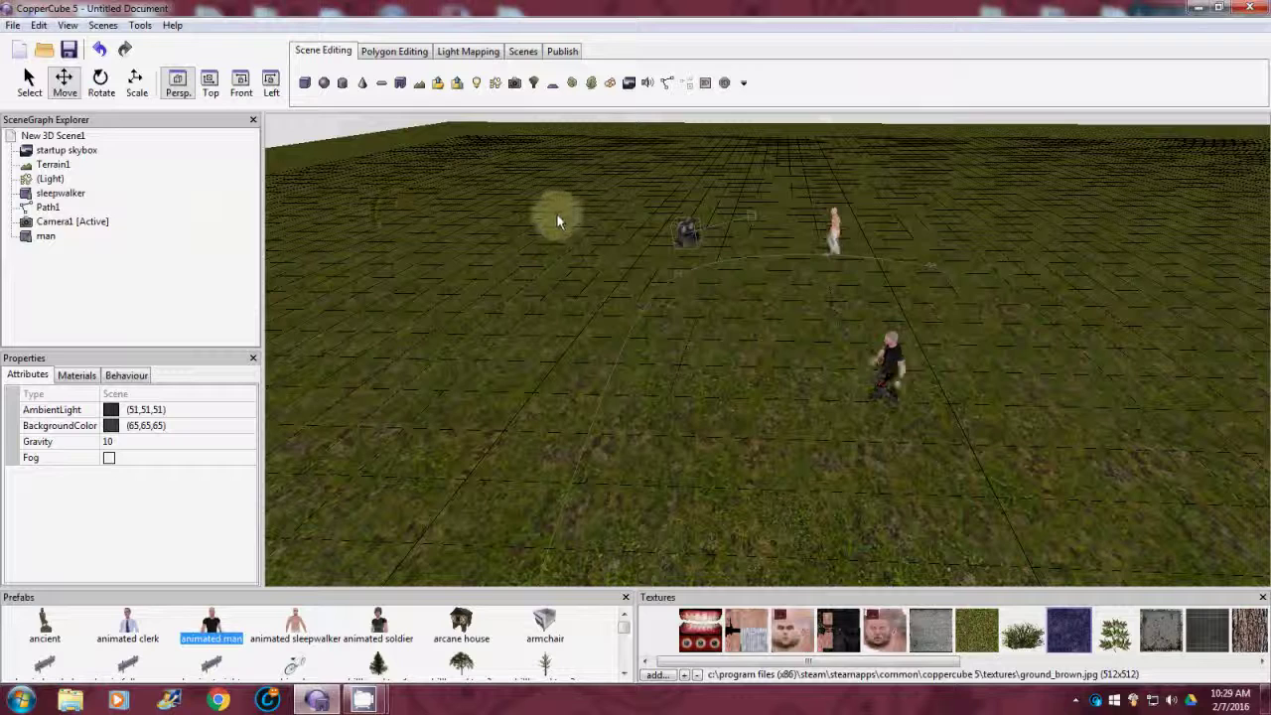
click(850, 266)
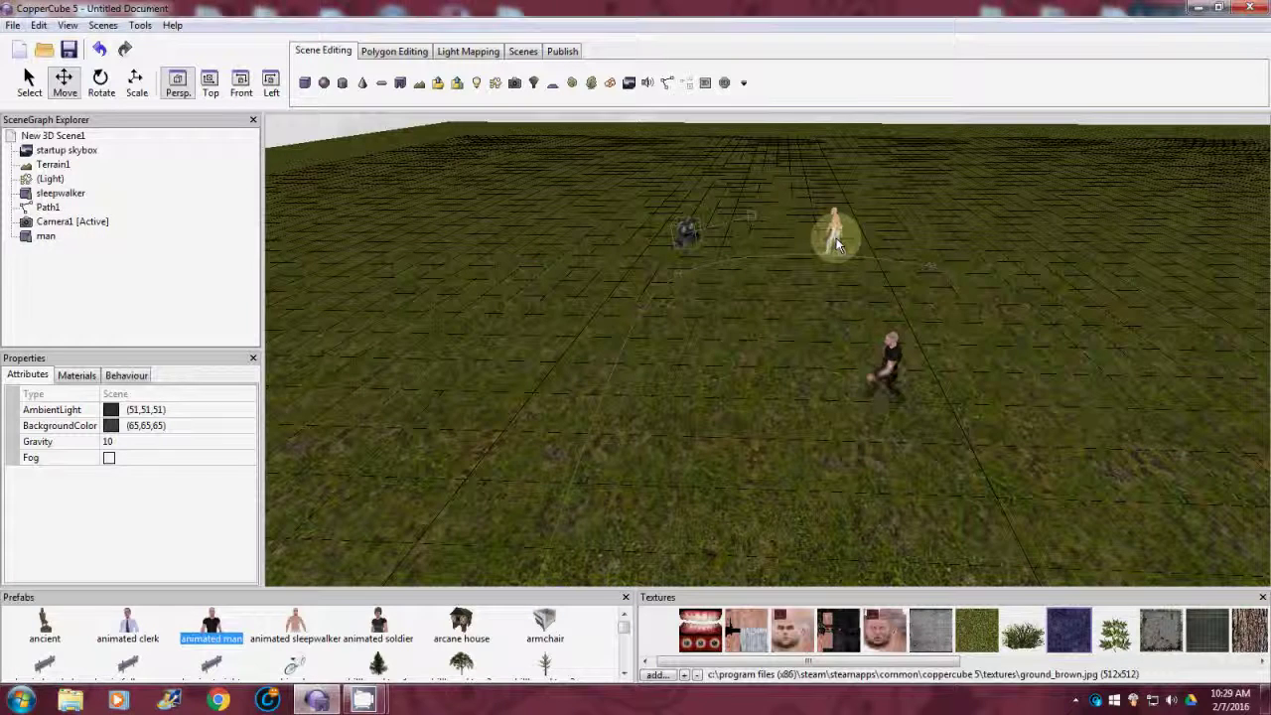
click(154, 271)
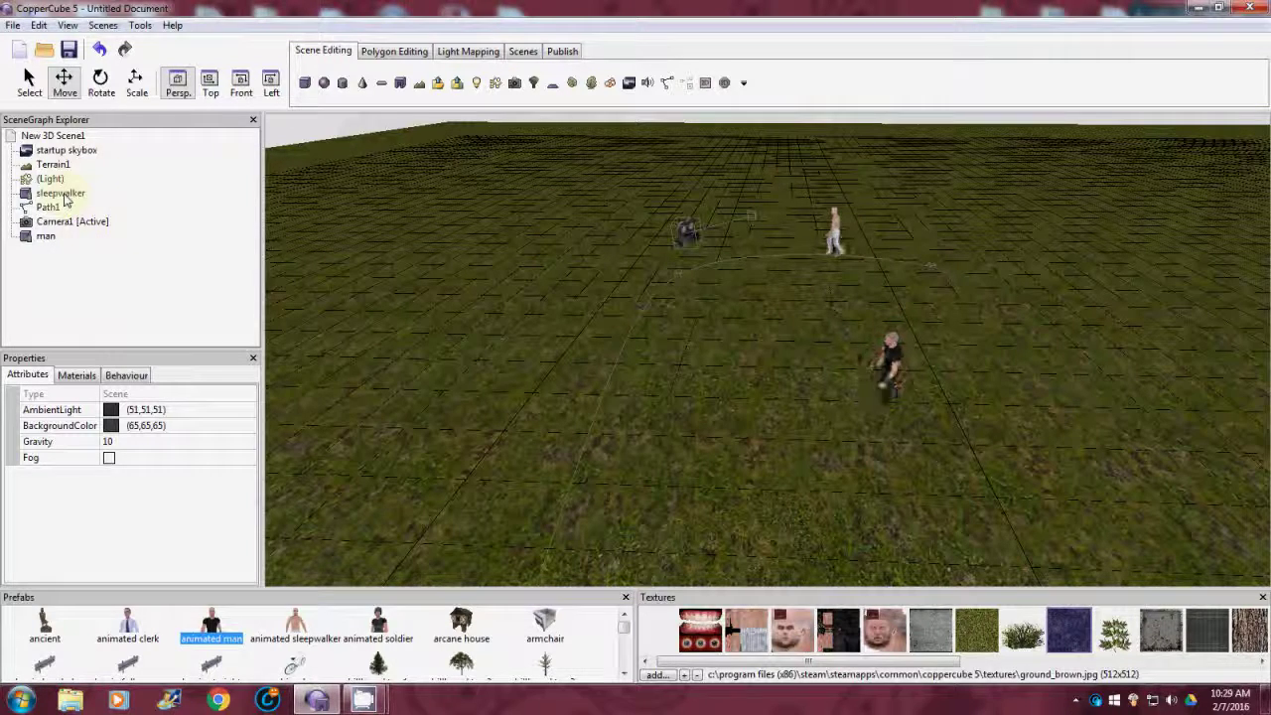
Examine the sleepwalker's Game Actor with Health behaviour and its available Mode options, keeping Walk along a Path
click(61, 194)
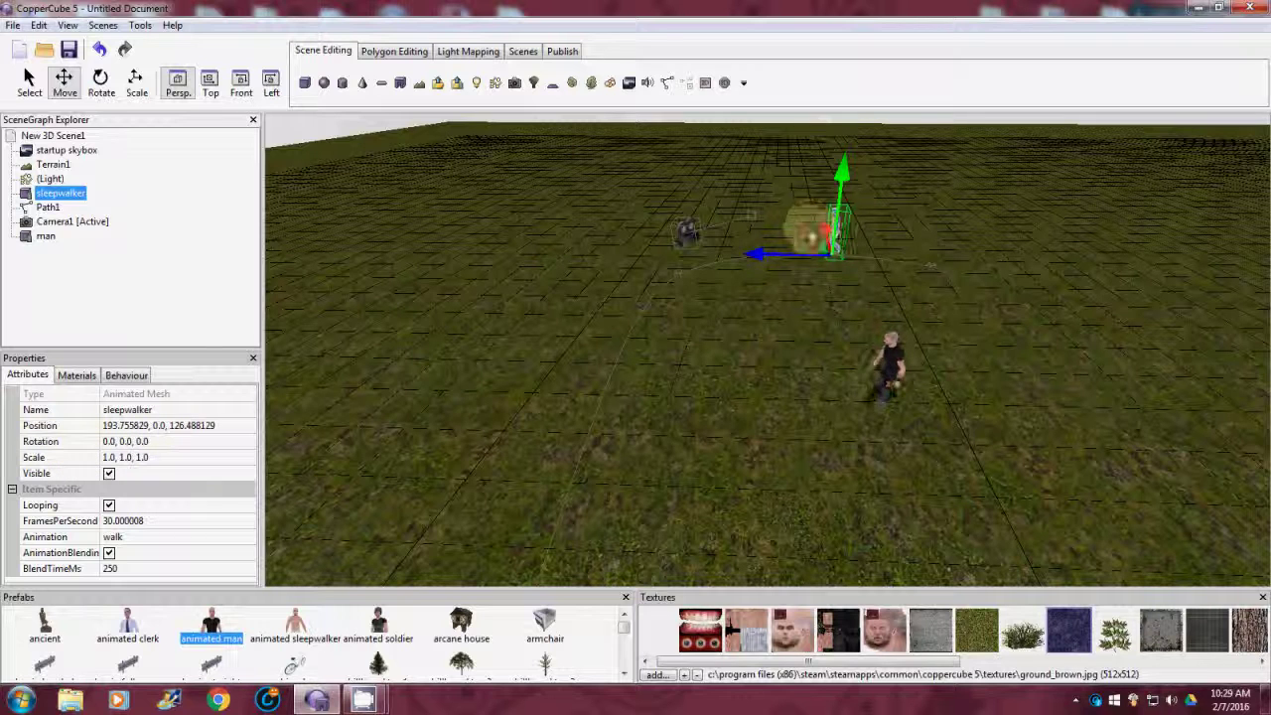
click(123, 375)
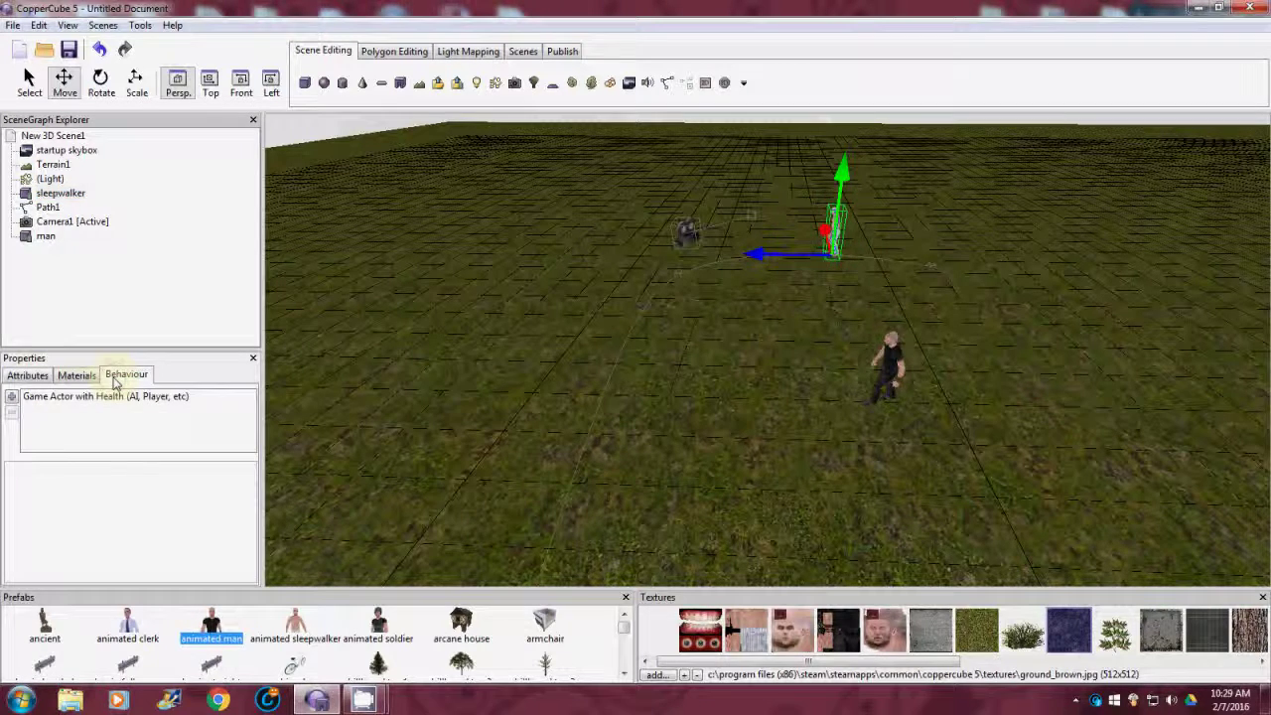
click(13, 400)
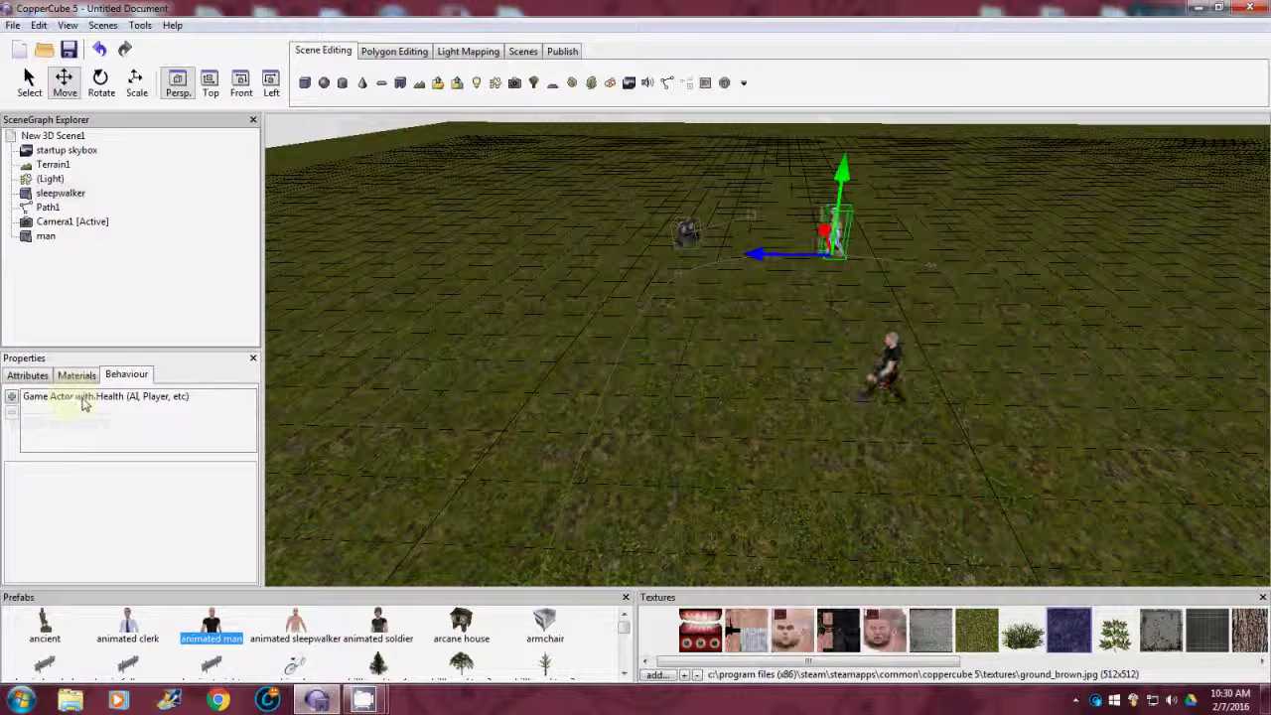
click(97, 397)
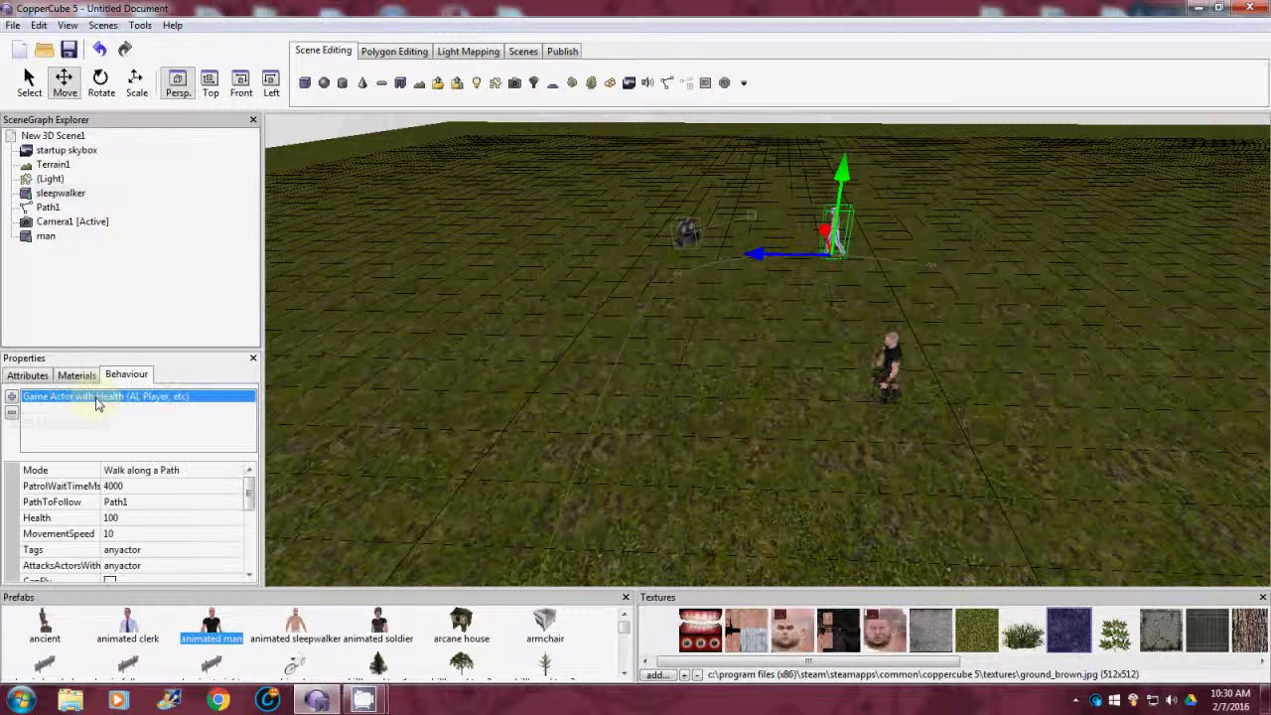
click(236, 474)
click(236, 474)
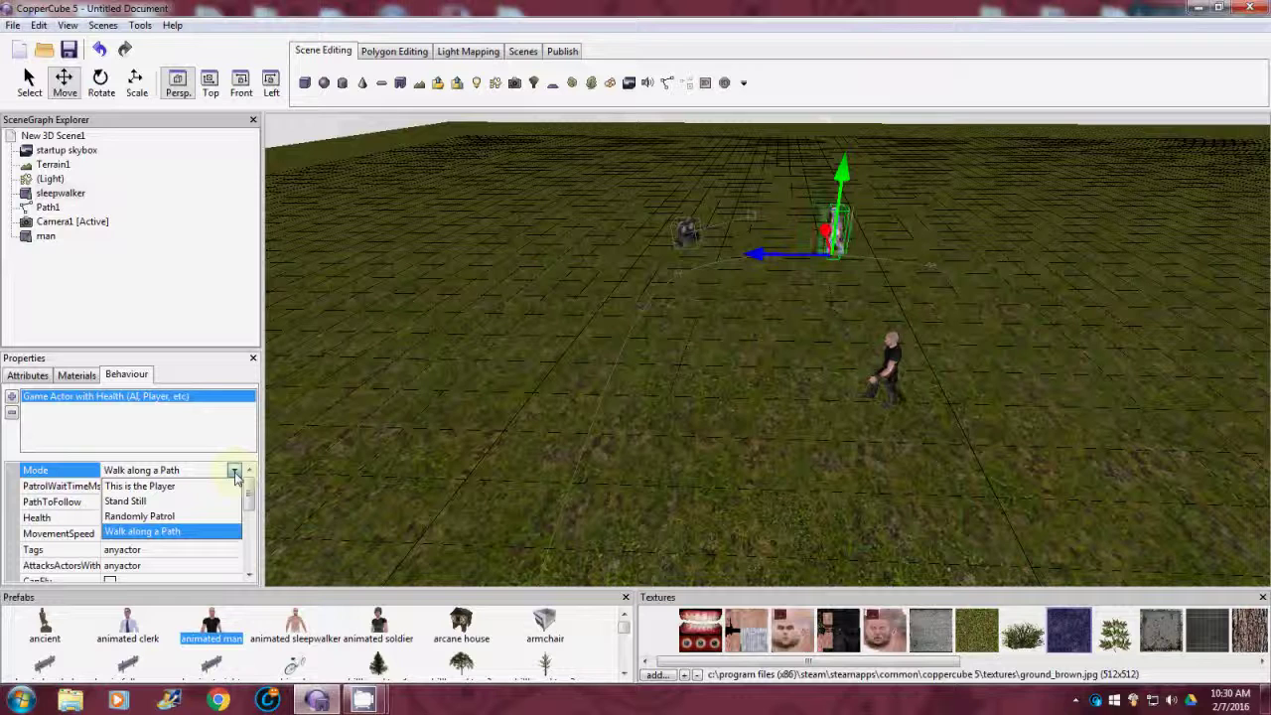
click(235, 474)
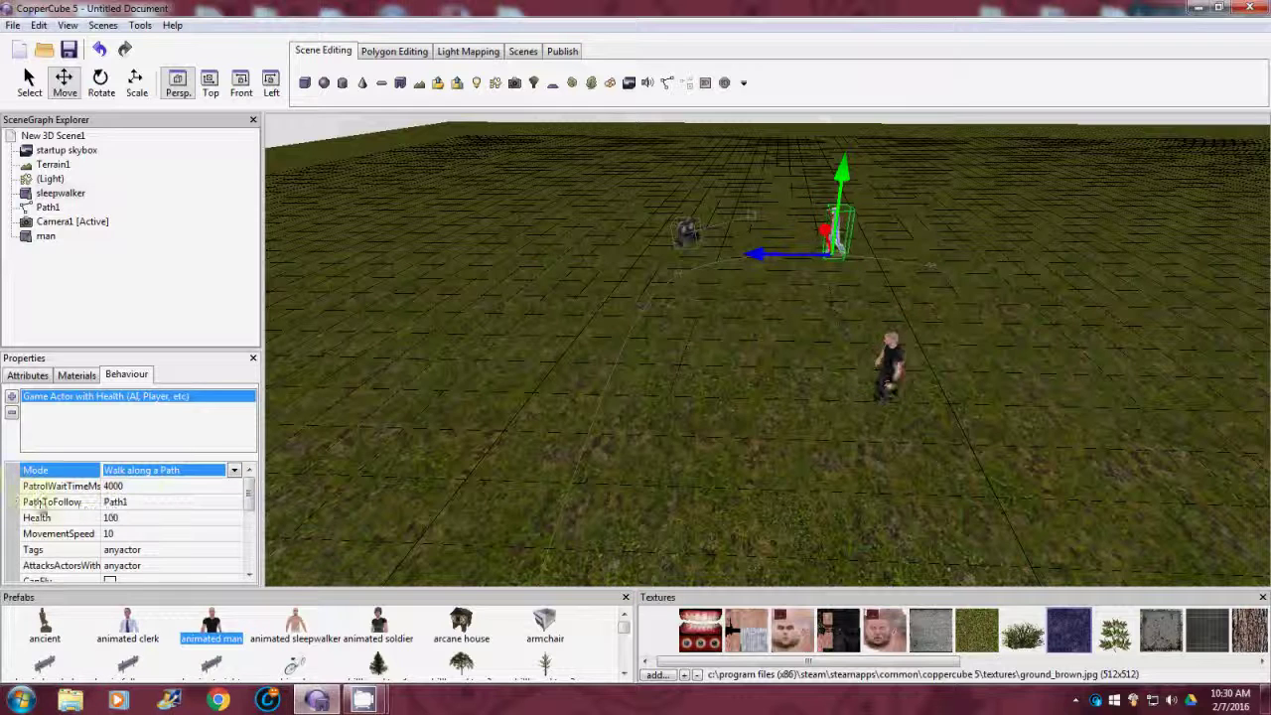
Check which paths can be assigned in the sleepwalker's PathToFollow setting, keeping Path1
click(237, 504)
click(237, 503)
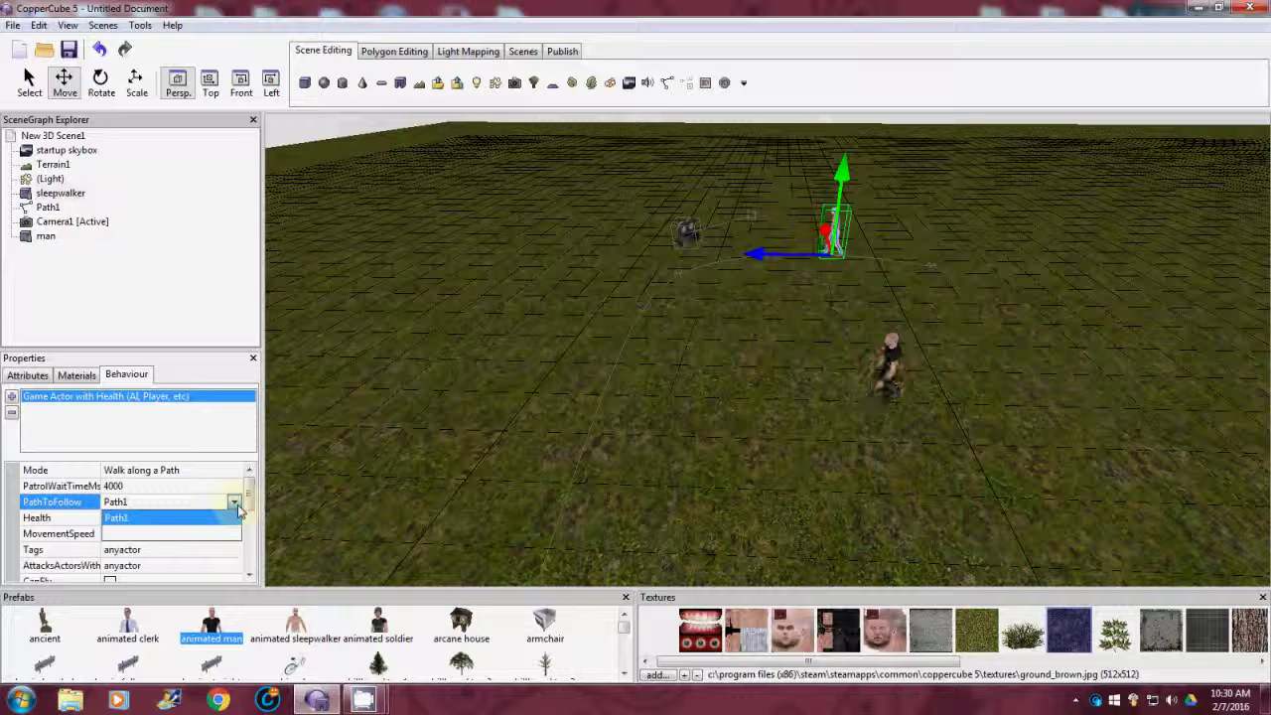
click(236, 505)
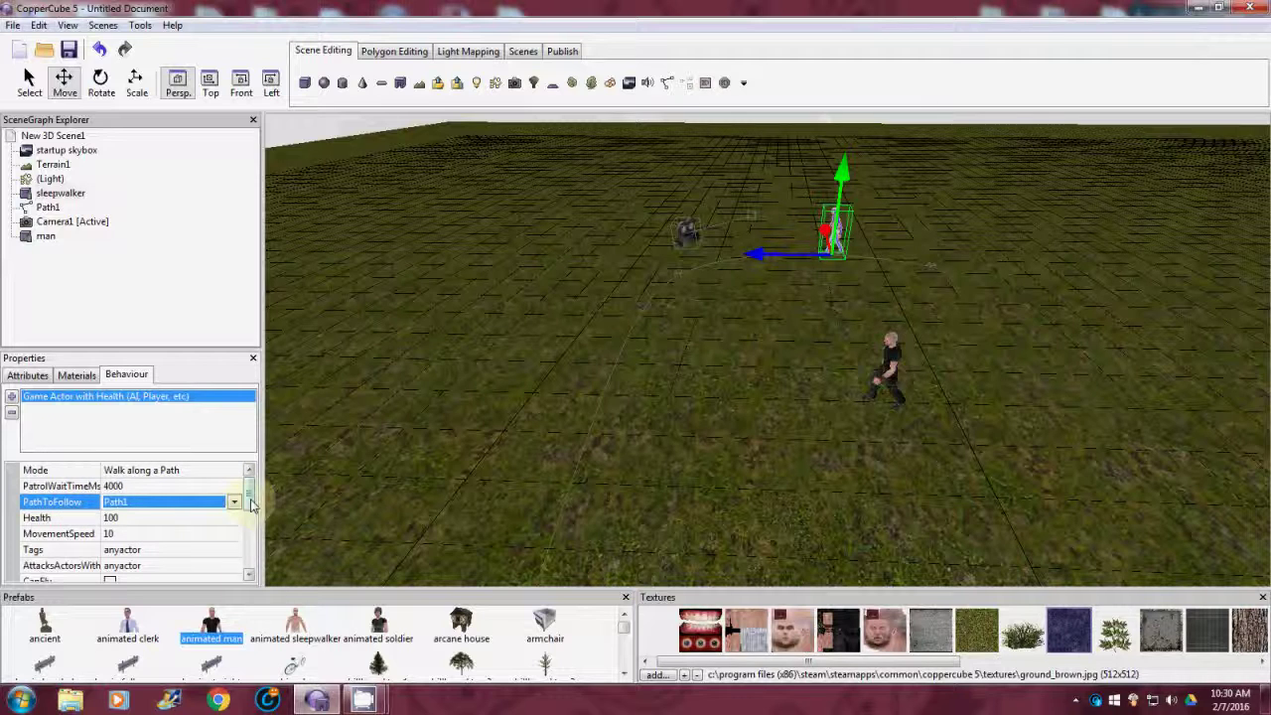
mouse_move(251, 504)
mouse_down()
mouse_move(245, 556)
mouse_move(250, 496)
mouse_up()
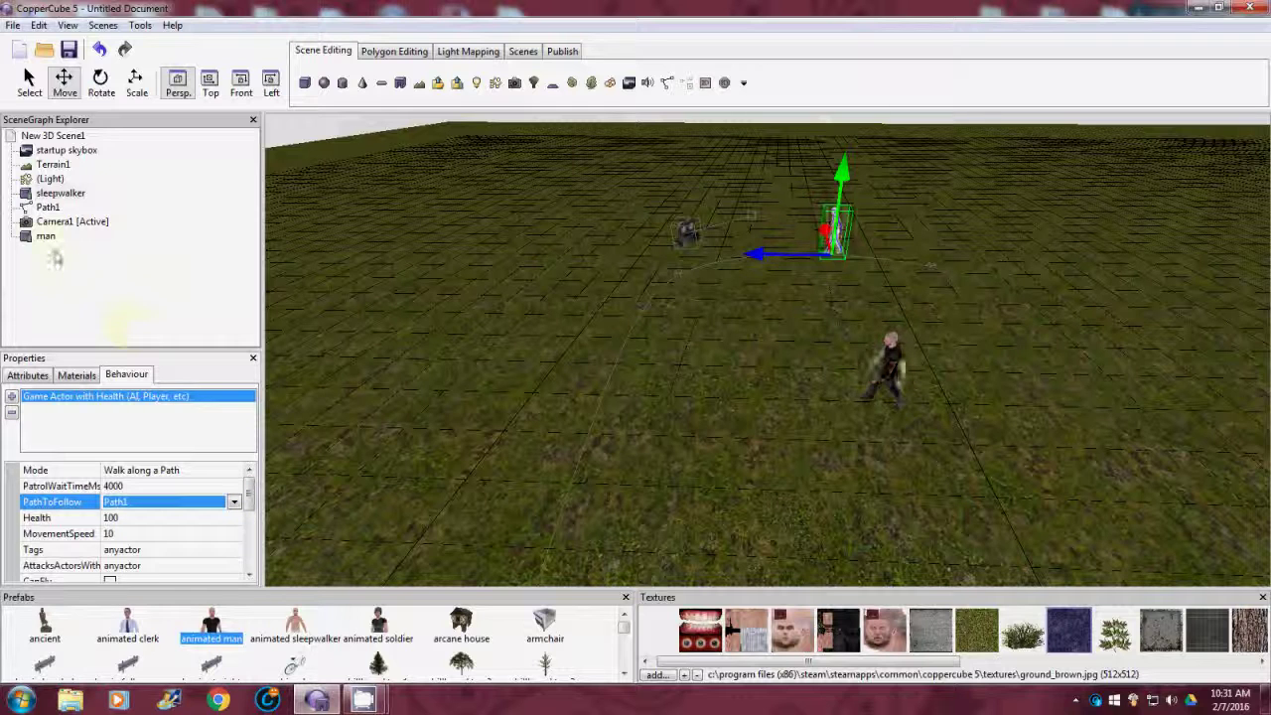
Examine the man's Game Actor with Health behaviour and its available Mode options, keeping Randomly Patrol
click(46, 236)
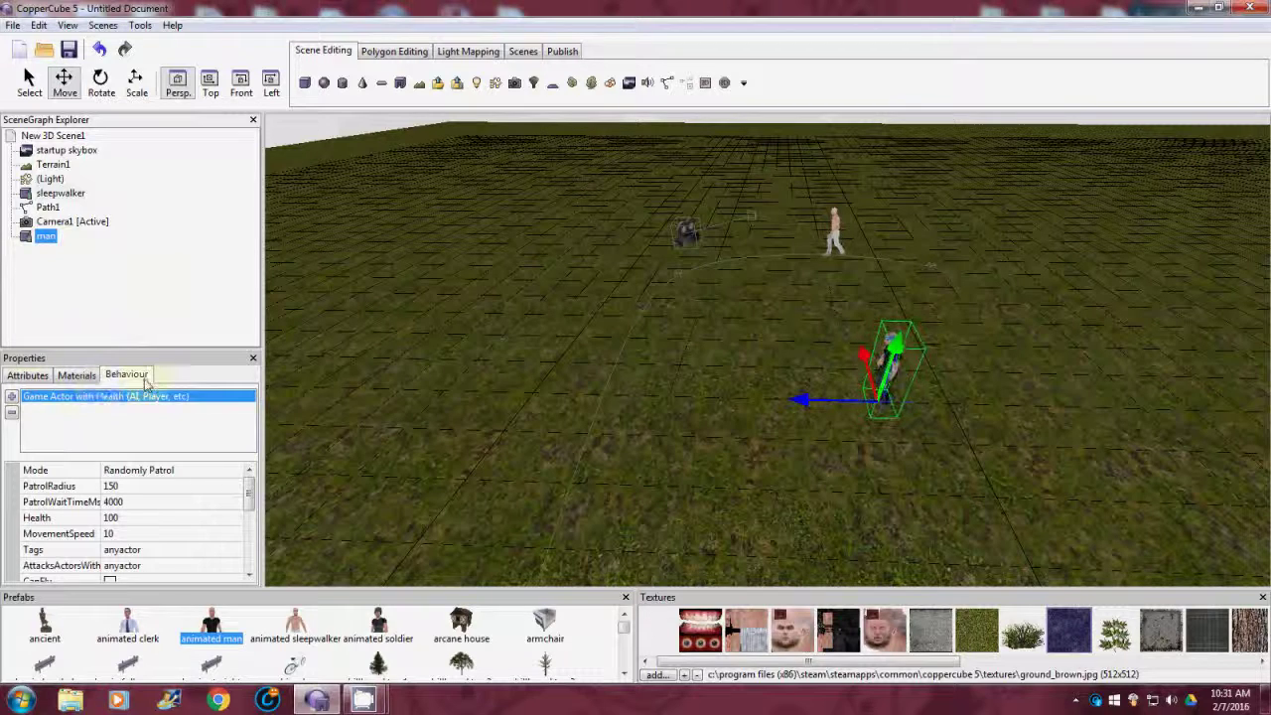
click(237, 472)
click(234, 473)
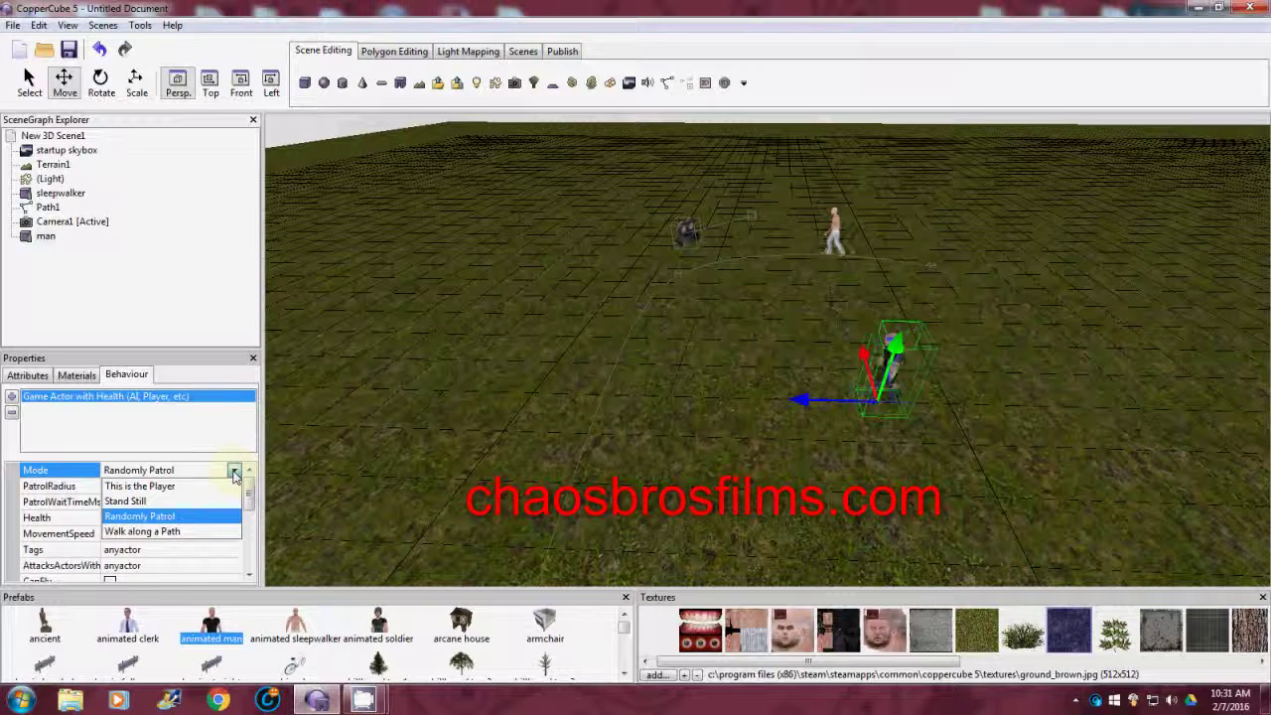
click(234, 473)
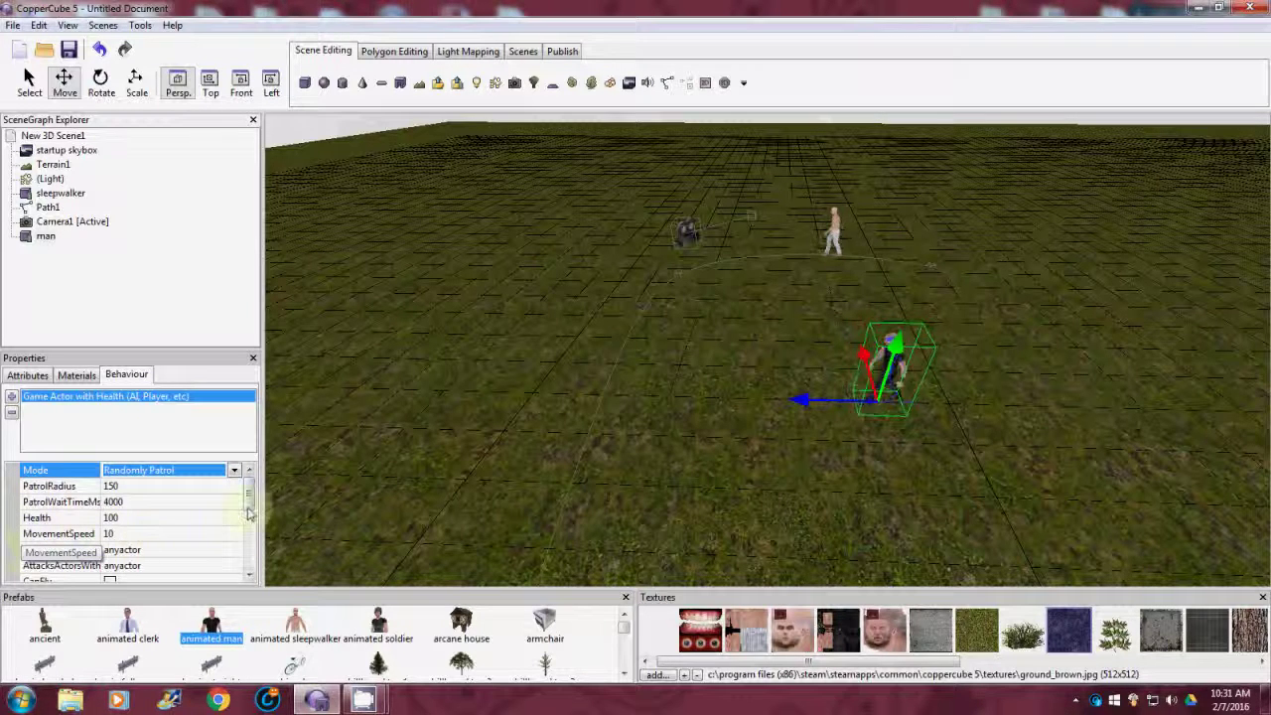
mouse_move(248, 508)
mouse_down()
mouse_move(247, 571)
mouse_move(247, 505)
mouse_up()
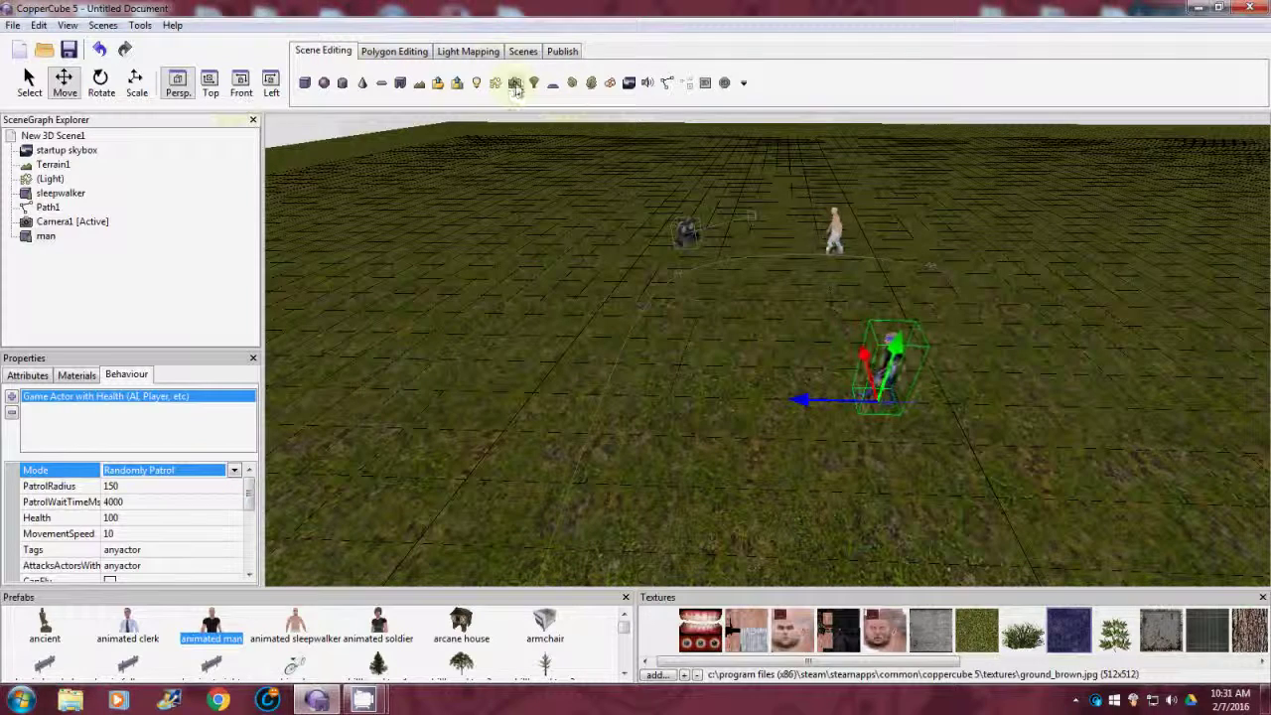
Test the scene as a Windows application (.exe) to watch both characters move, and close the test run
click(140, 26)
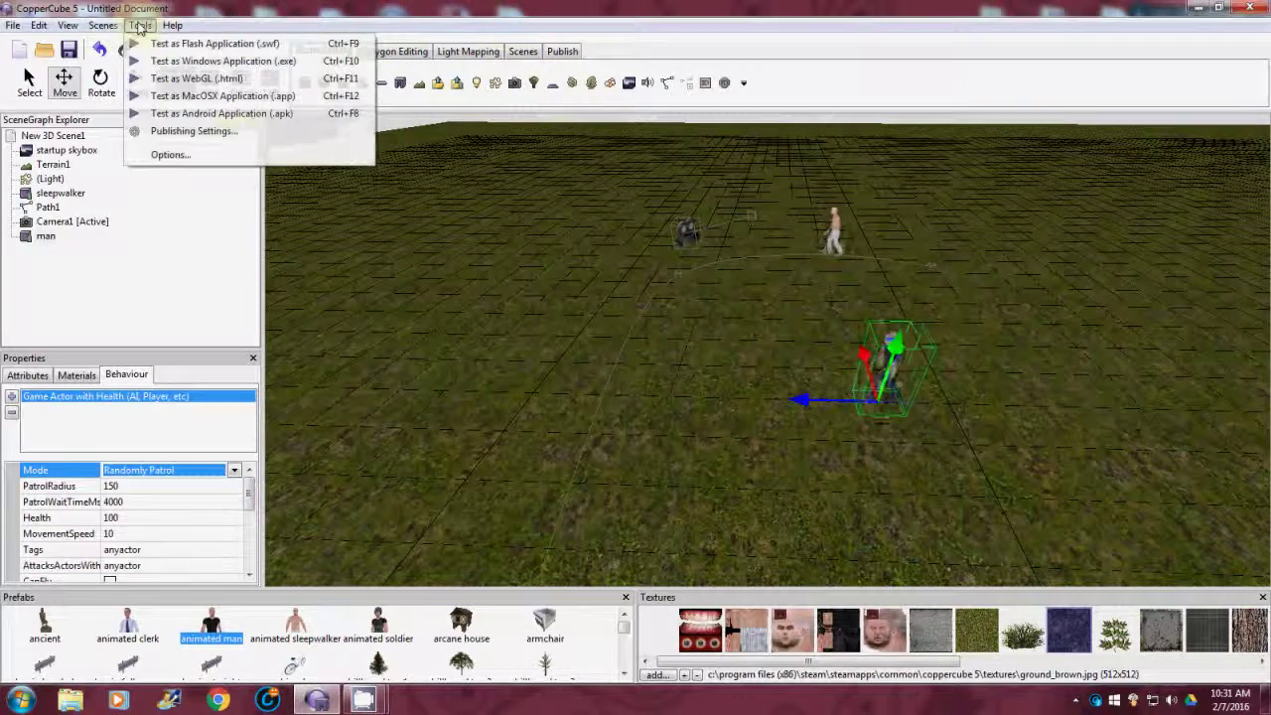
click(199, 61)
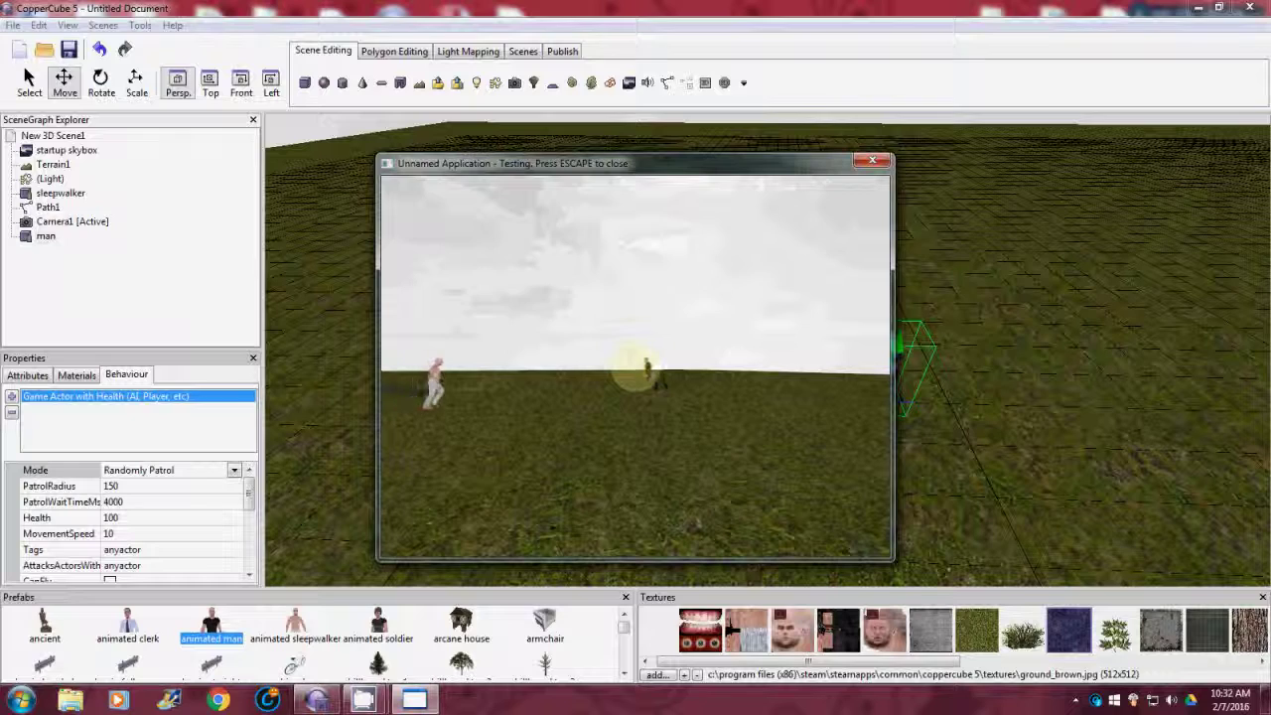
key(Escape)
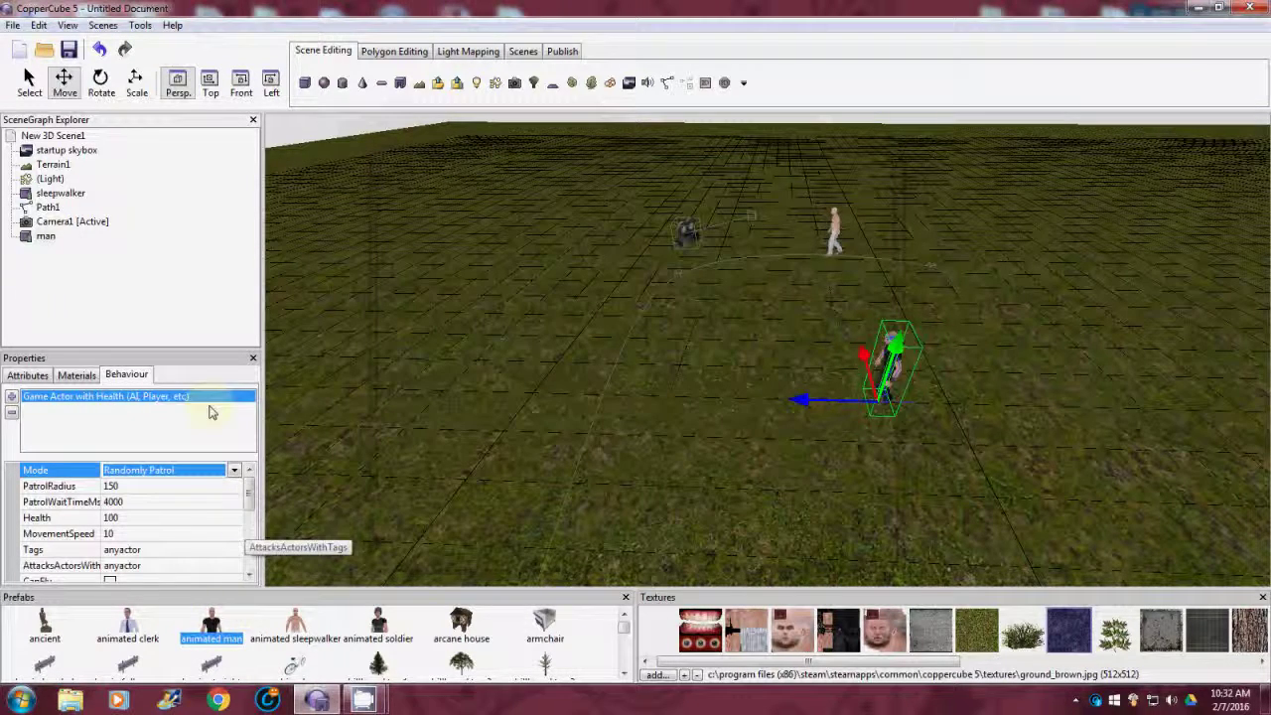
Review the sleepwalker's Game Actor behaviour settings, and check Path1's behaviours and attributes
click(60, 194)
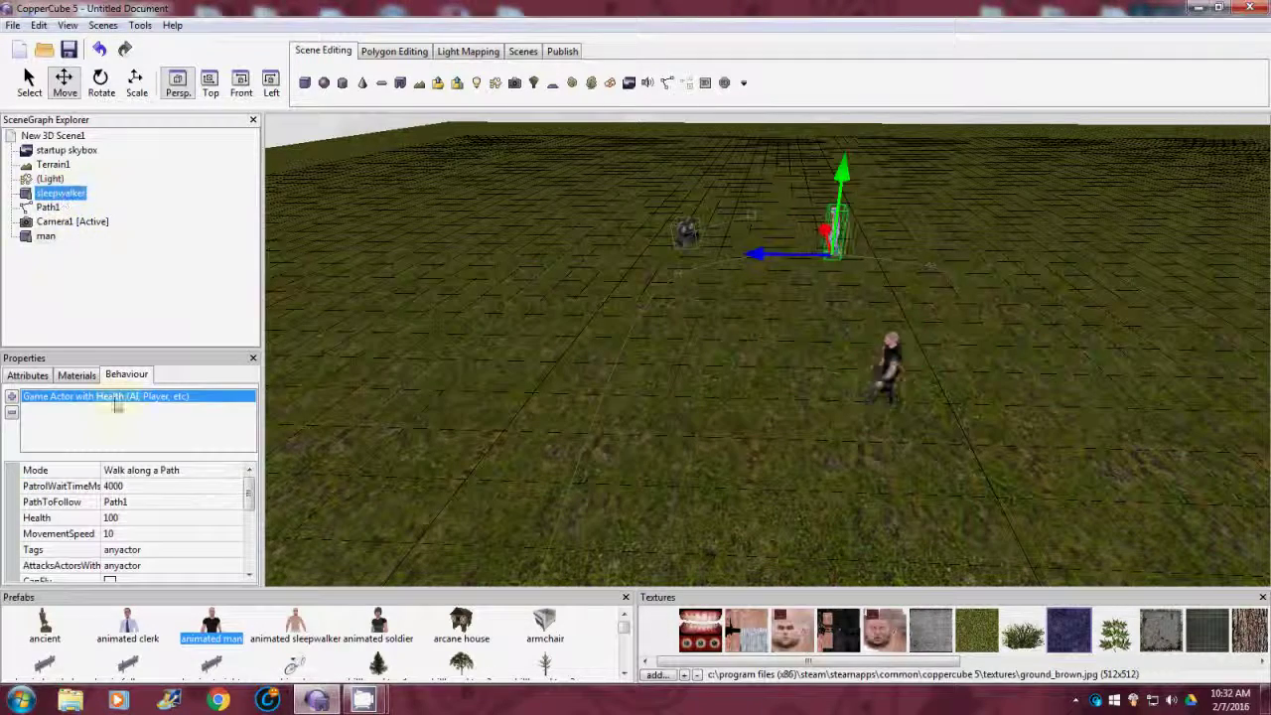
click(47, 207)
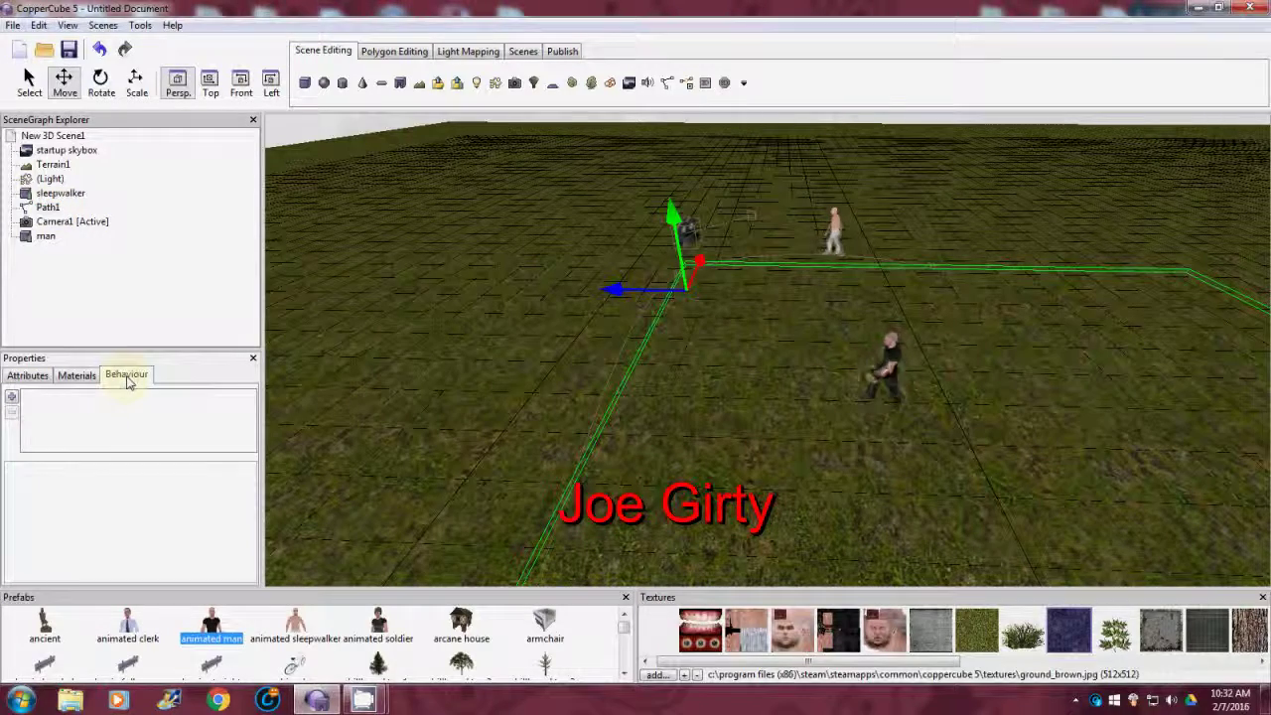
click(30, 375)
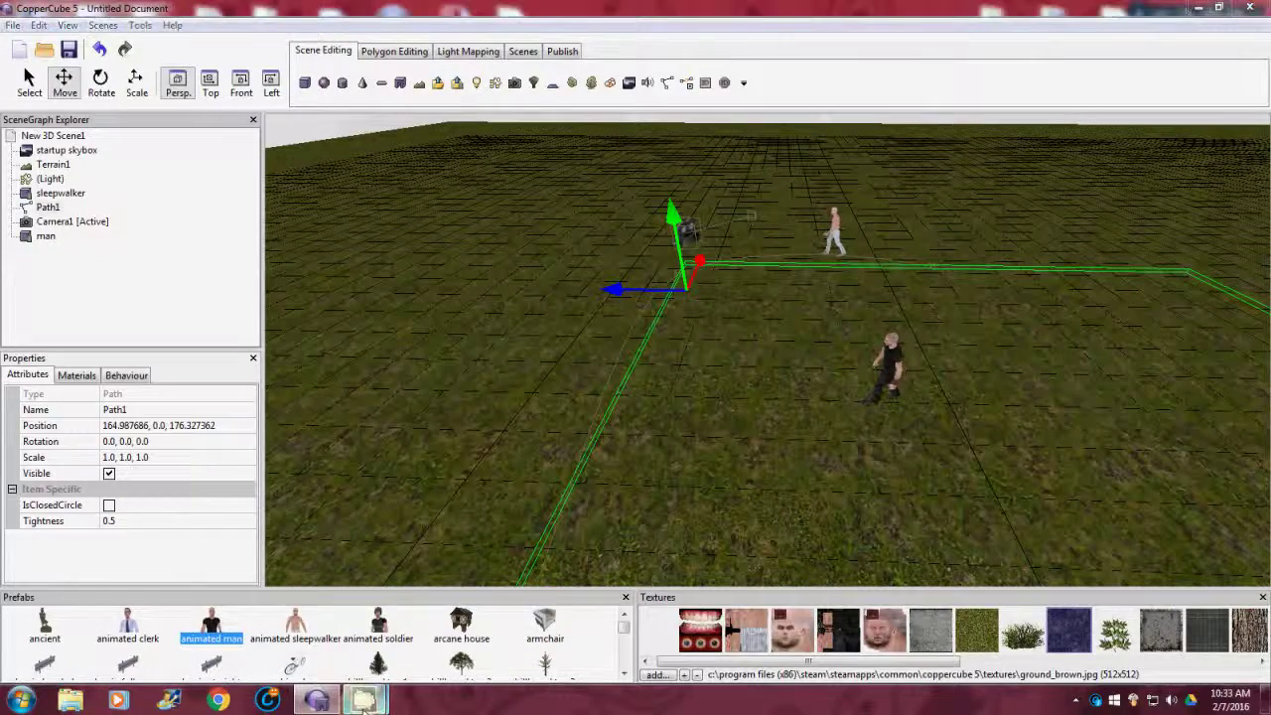
mouse_move(363, 705)
click(278, 617)
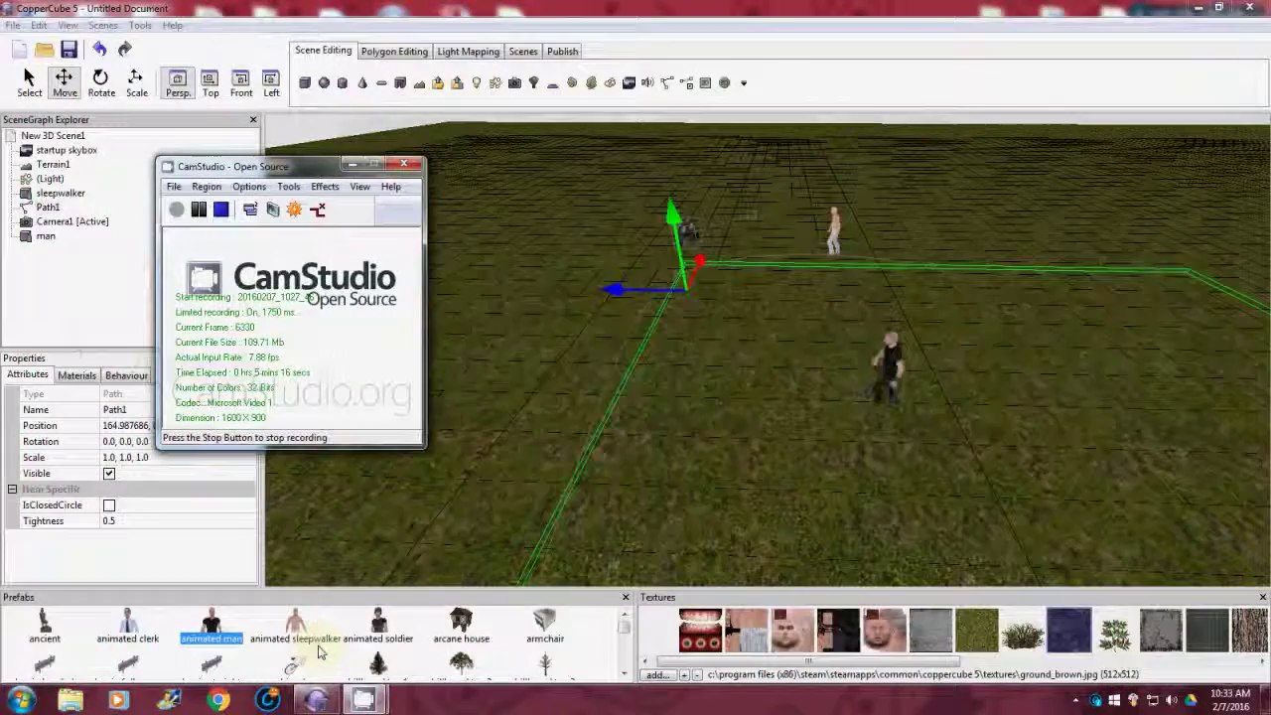